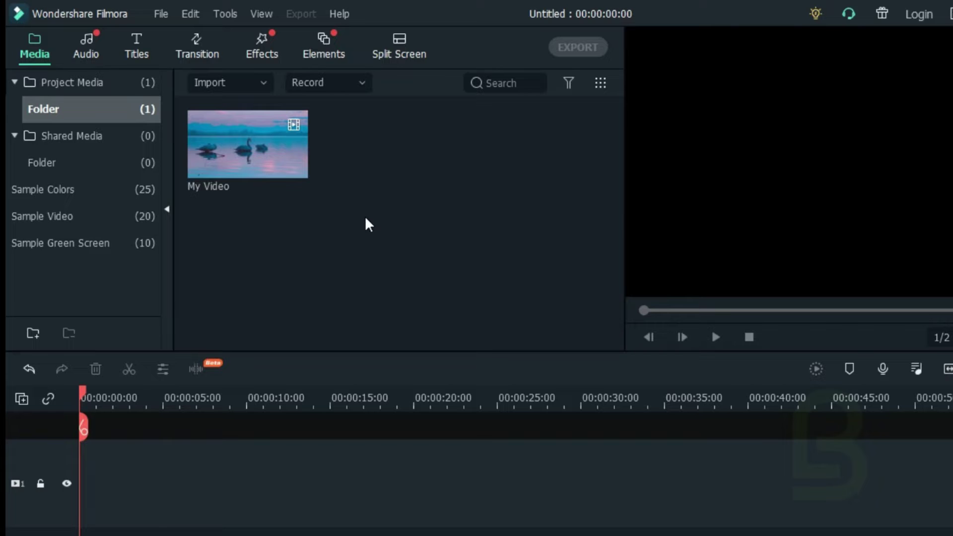
Step: Place the My Video clip at the start of the first video track
{"action": "left_click_drag", "start_coordinate": [234, 149], "coordinate": [64, 458]}
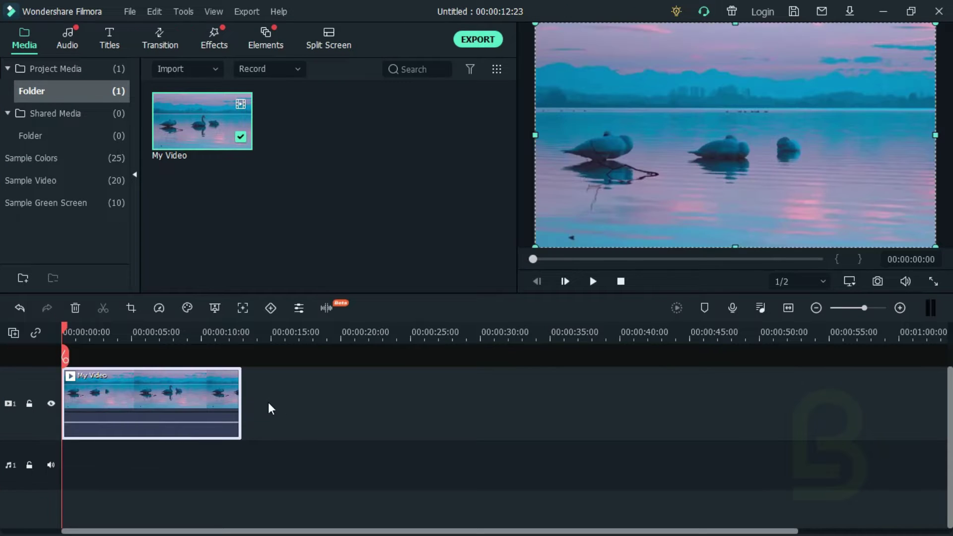
{"action": "scroll", "coordinate": [278, 410], "scroll_direction": "up", "scroll_amount": 1}
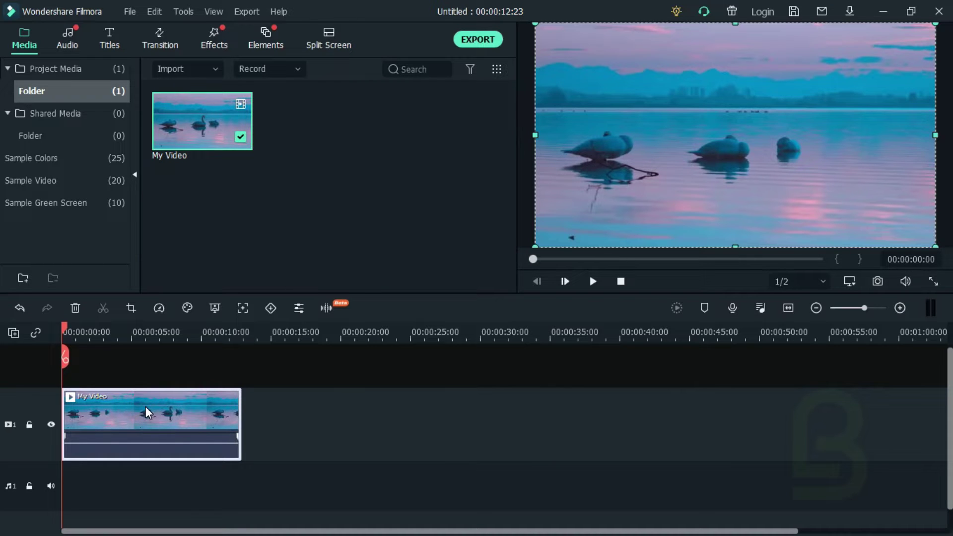
{"action": "left_click", "coordinate": [284, 416]}
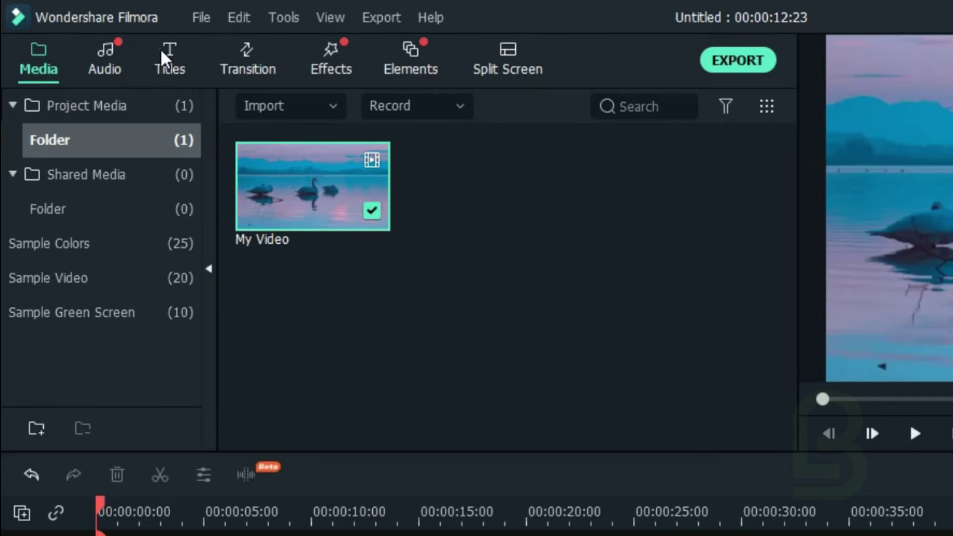
Step: Find the Default Title with the search "de", place it above My Video, and extend it to the clip's full length
{"action": "left_click", "coordinate": [165, 58]}
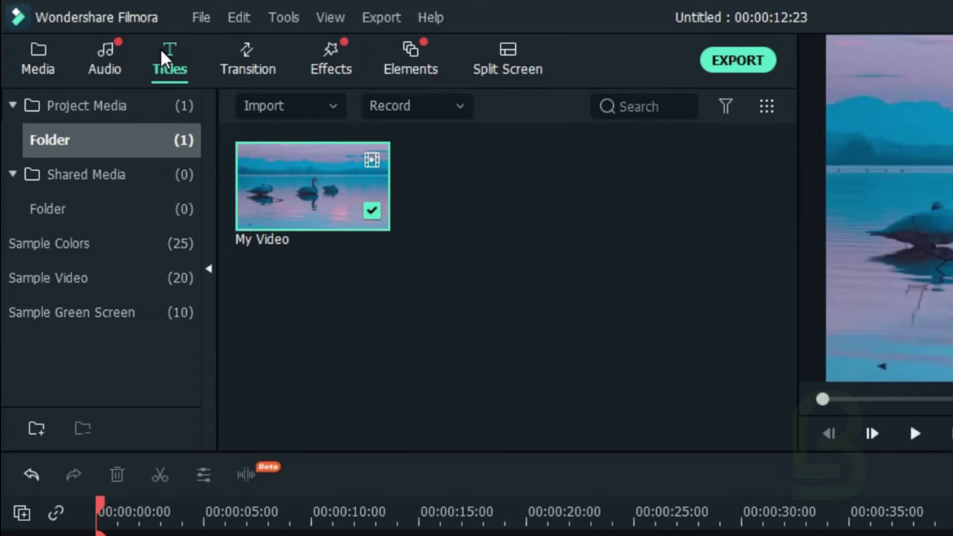
{"action": "left_click", "coordinate": [674, 106]}
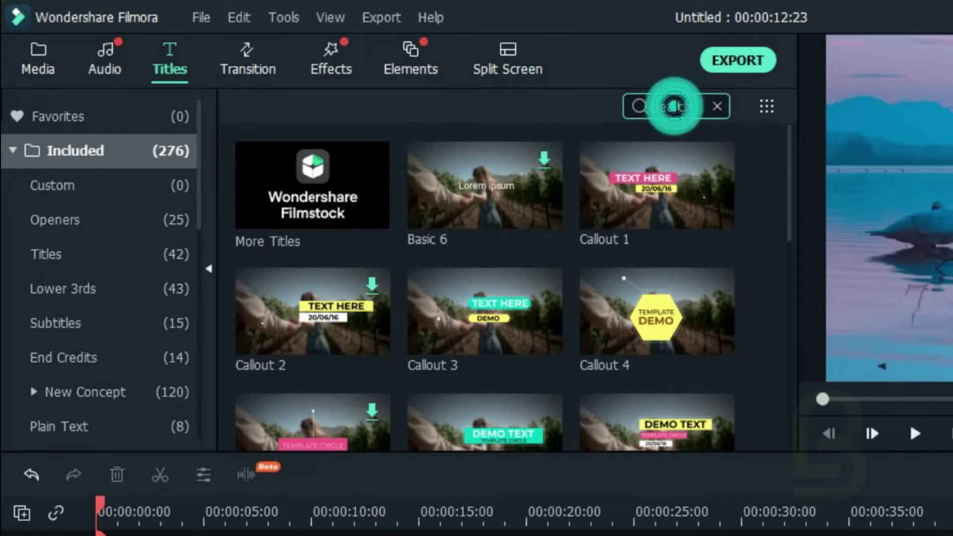
{"action": "type", "text": "de"}
{"action": "mouse_move", "coordinate": [271, 201]}
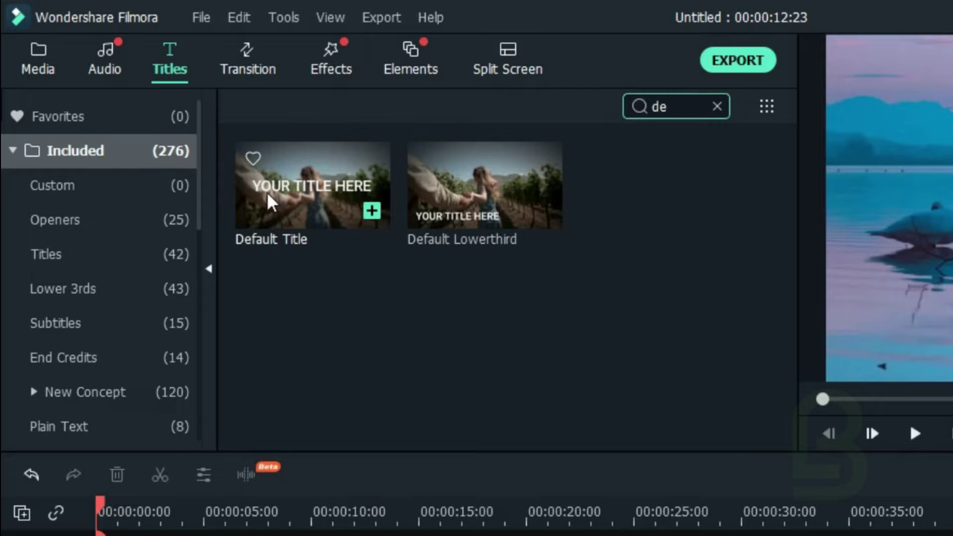
{"action": "left_click_drag", "start_coordinate": [294, 176], "coordinate": [133, 480]}
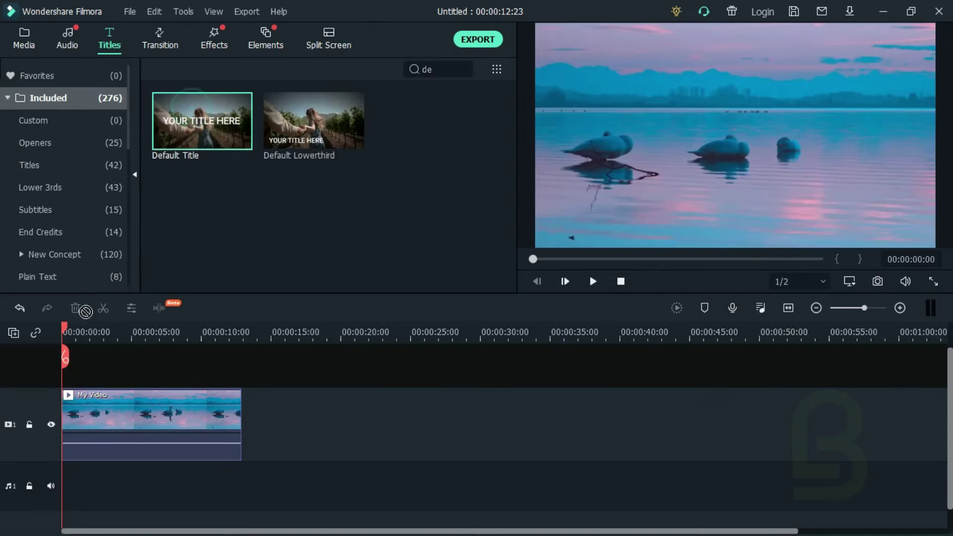
{"action": "left_click_drag", "start_coordinate": [86, 311], "coordinate": [49, 373]}
{"action": "left_click_drag", "start_coordinate": [130, 416], "coordinate": [240, 428]}
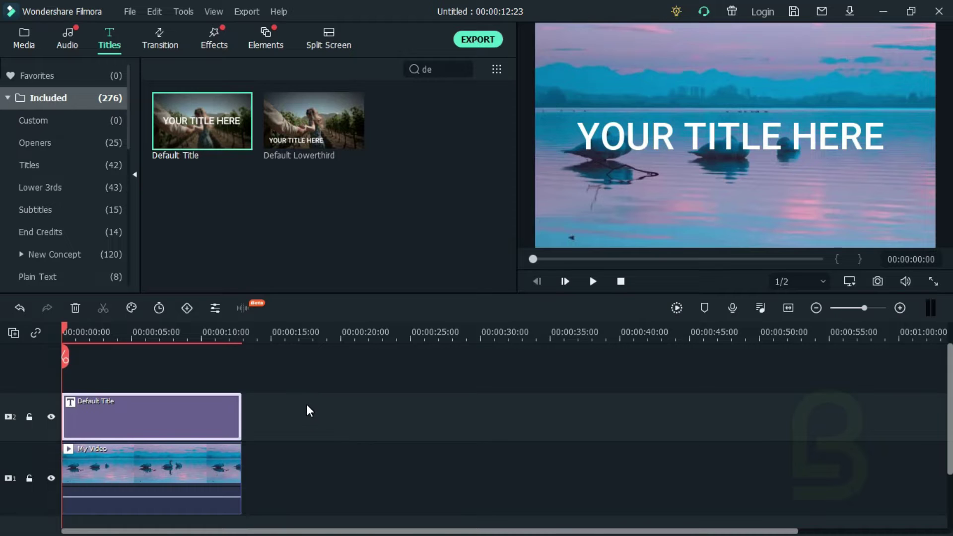
Step: Open the title clip in the advanced text editor and delete its "YOUR TITLE HERE" text box
{"action": "double_click", "coordinate": [140, 421]}
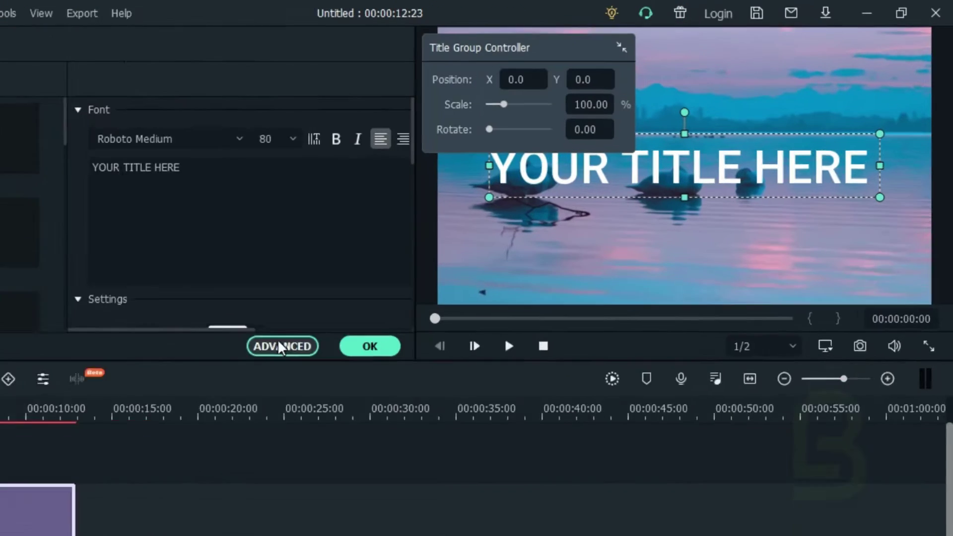
{"action": "left_click", "coordinate": [406, 281]}
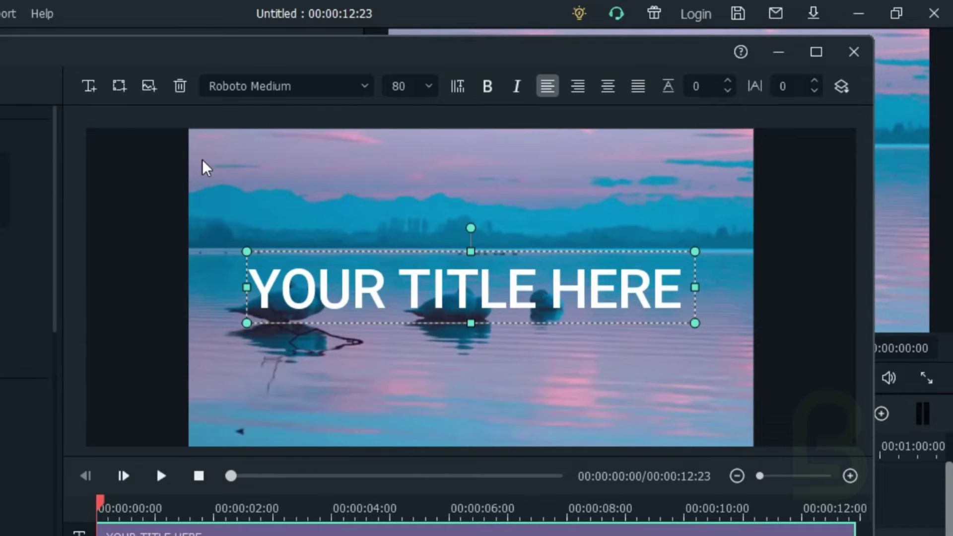
{"action": "left_click", "coordinate": [179, 87]}
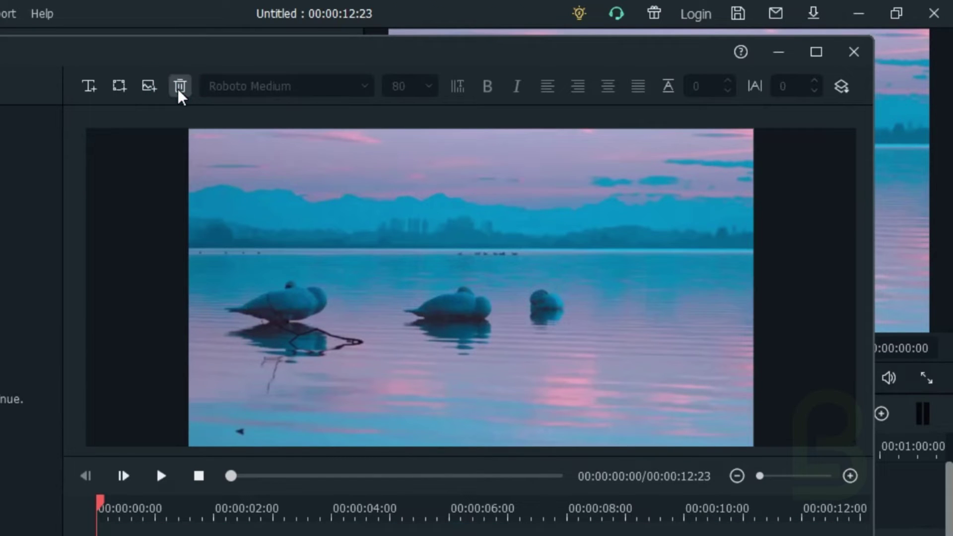
Step: Add a square shape to the title and delete its "TEXT HERE" placeholder text
{"action": "left_click", "coordinate": [118, 87]}
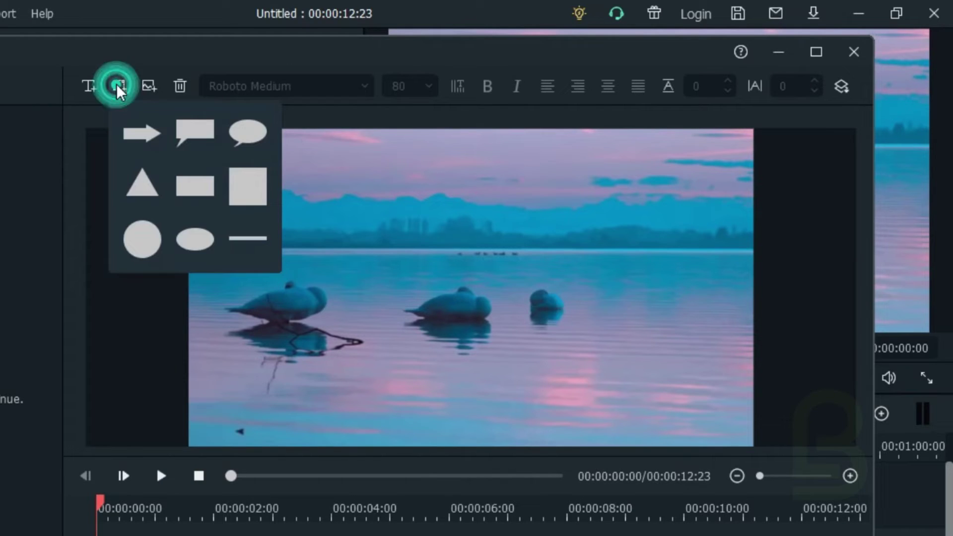
{"action": "left_click", "coordinate": [238, 182]}
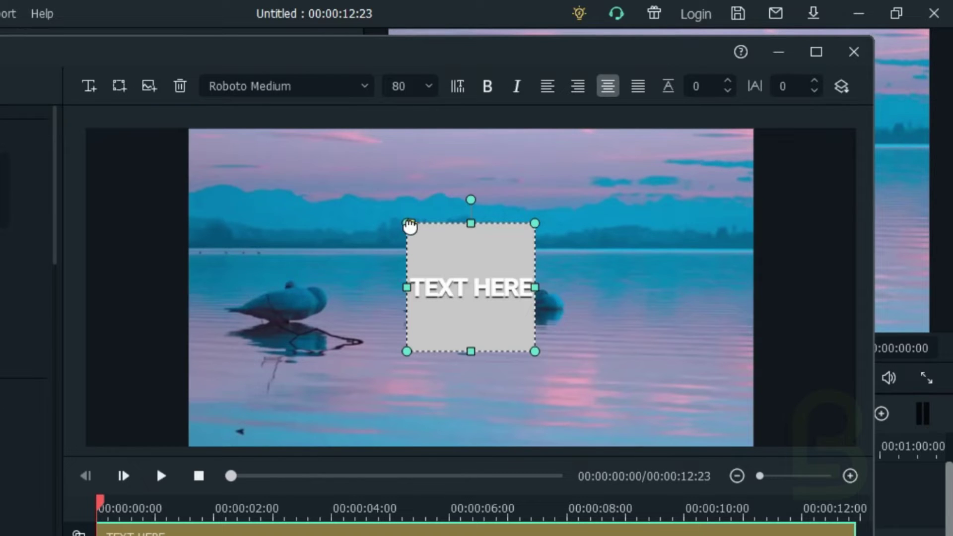
{"action": "left_click", "coordinate": [415, 226]}
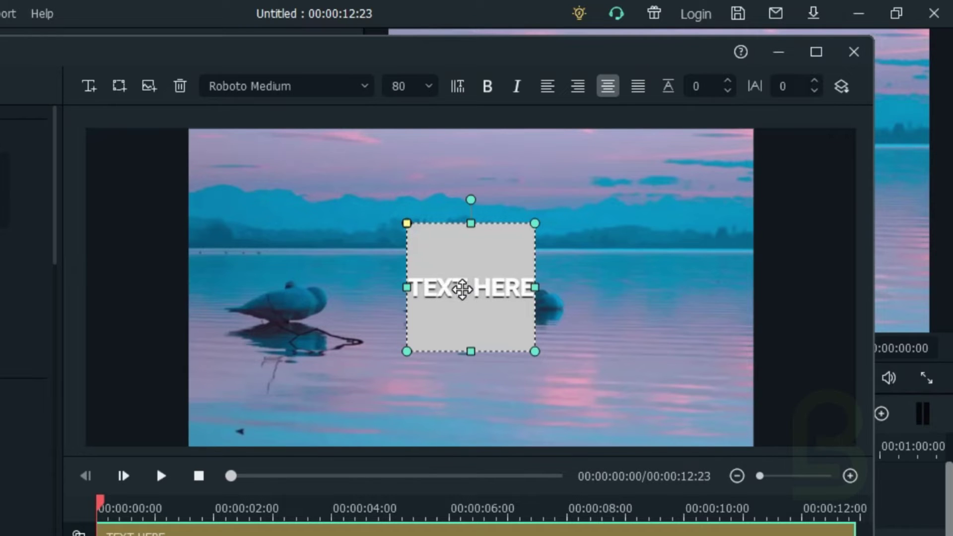
{"action": "double_click", "coordinate": [463, 288]}
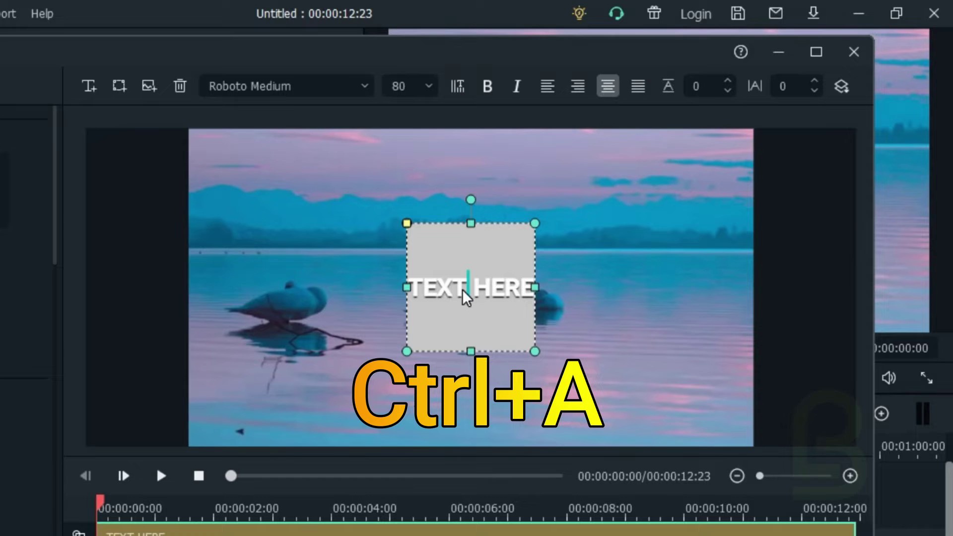
{"action": "key", "text": "ctrl+a"}
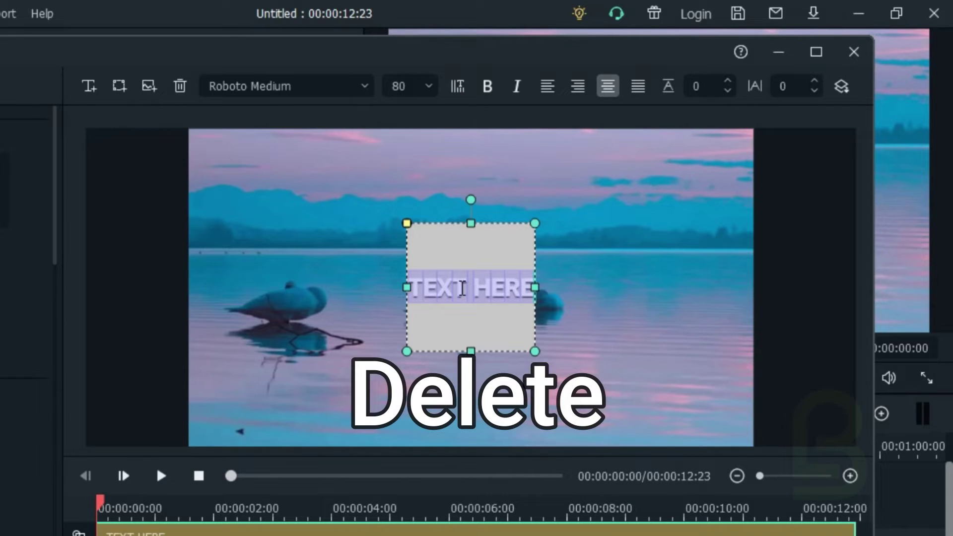
{"action": "key", "text": "Delete"}
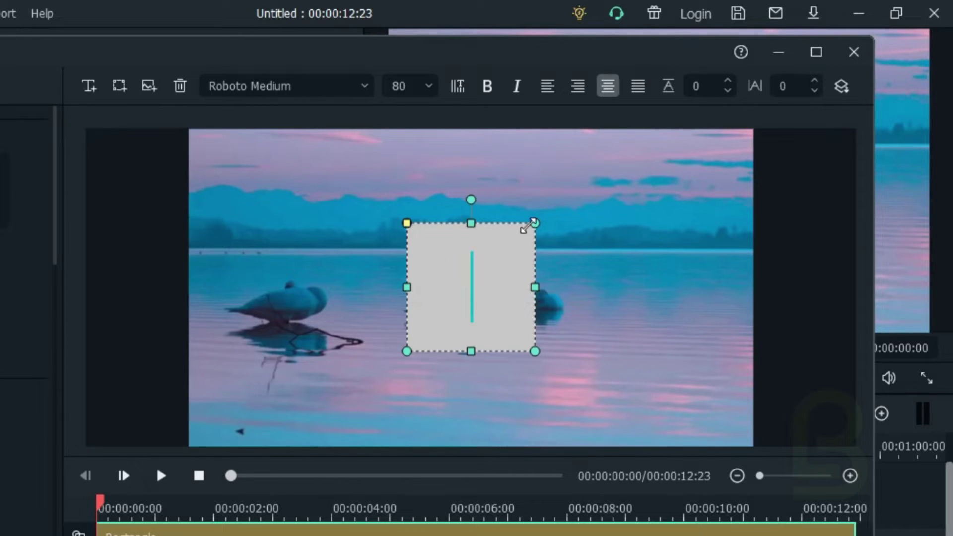
Step: Enlarge the square until it covers the whole video frame and align its centre with the frame's centre
{"action": "left_click_drag", "start_coordinate": [532, 224], "coordinate": [888, 58]}
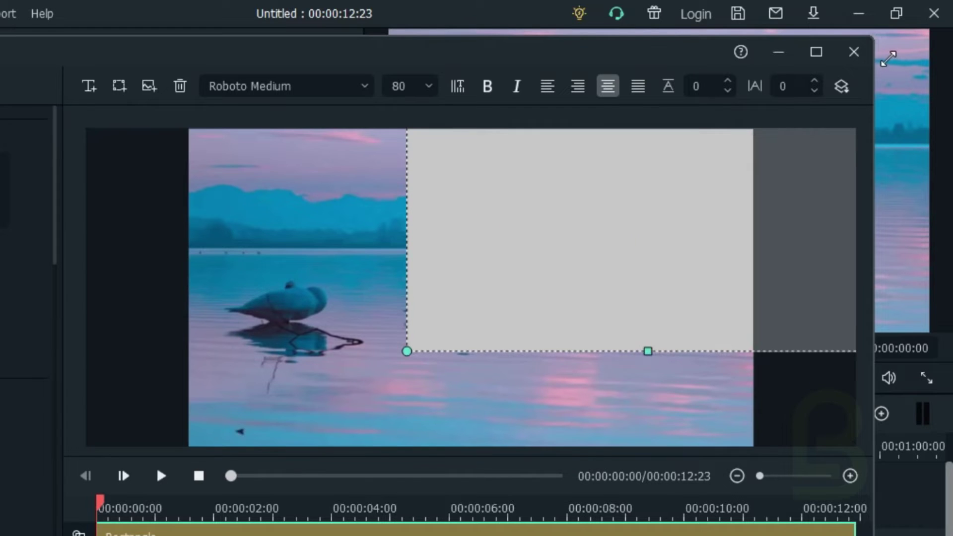
{"action": "left_click_drag", "start_coordinate": [407, 352], "coordinate": [90, 481]}
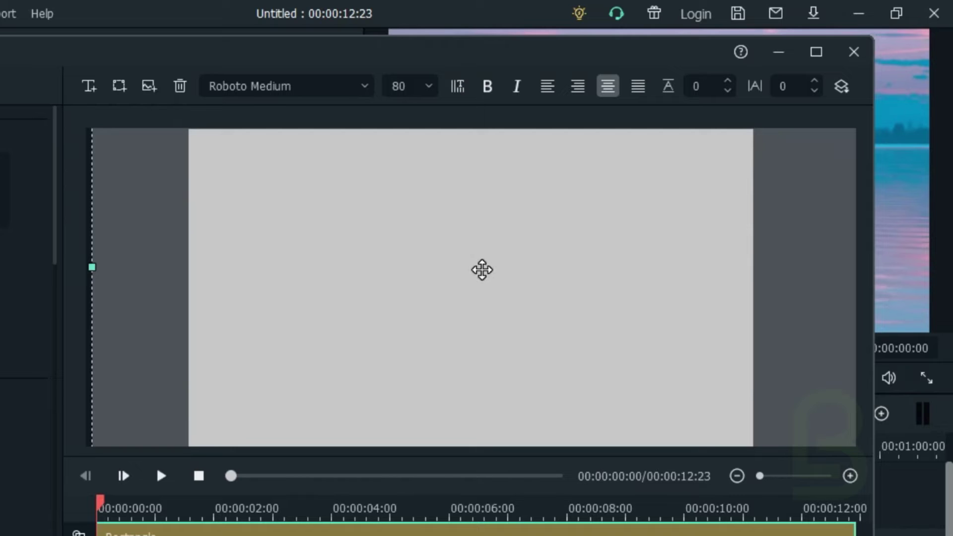
{"action": "left_click_drag", "start_coordinate": [516, 283], "coordinate": [502, 306]}
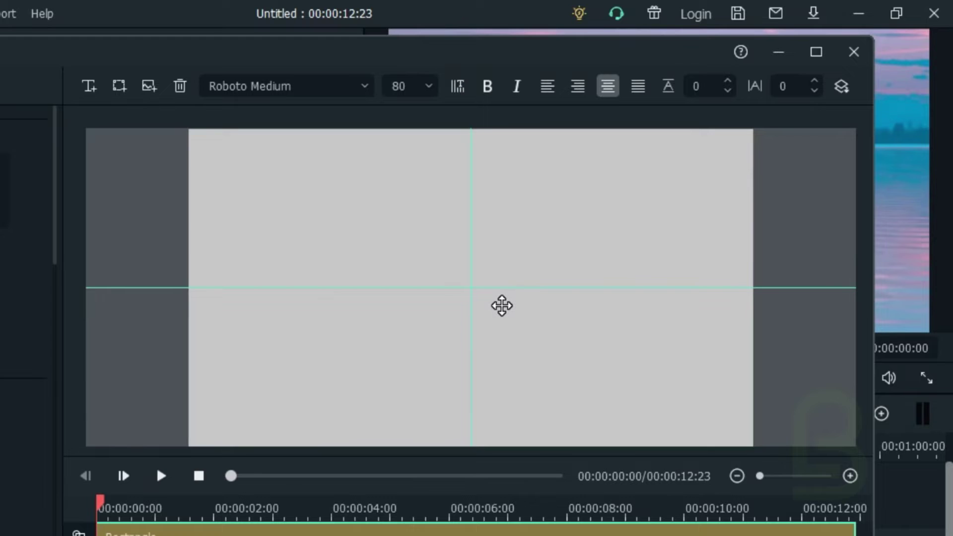
{"action": "left_click_drag", "start_coordinate": [502, 306], "coordinate": [502, 306]}
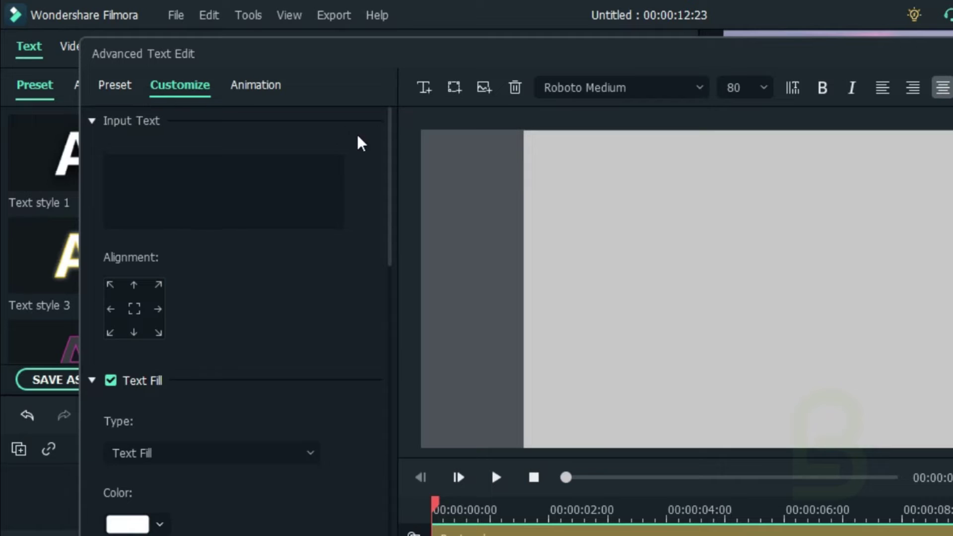
Step: Set the full-frame rectangle's shape fill color to black
{"action": "left_click_drag", "start_coordinate": [393, 155], "coordinate": [390, 532]}
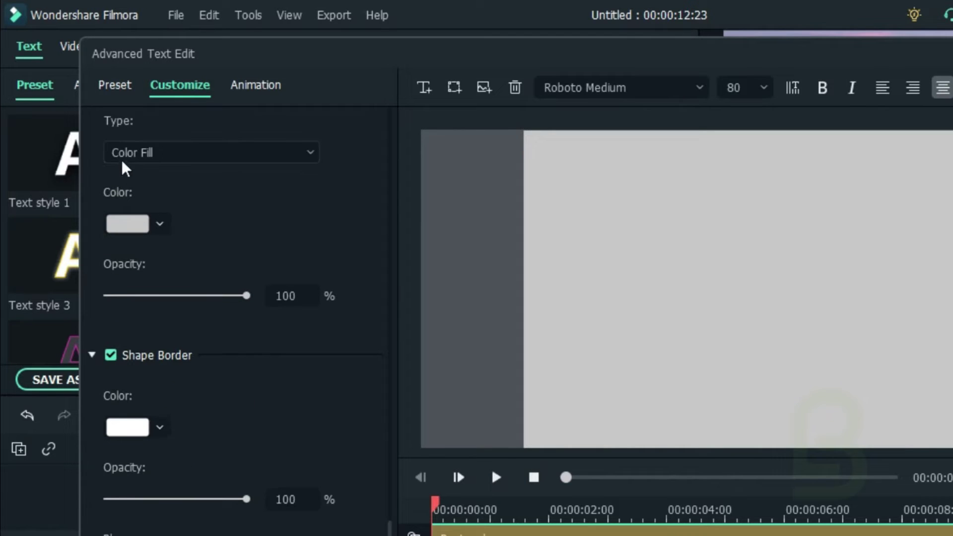
{"action": "left_click", "coordinate": [159, 223]}
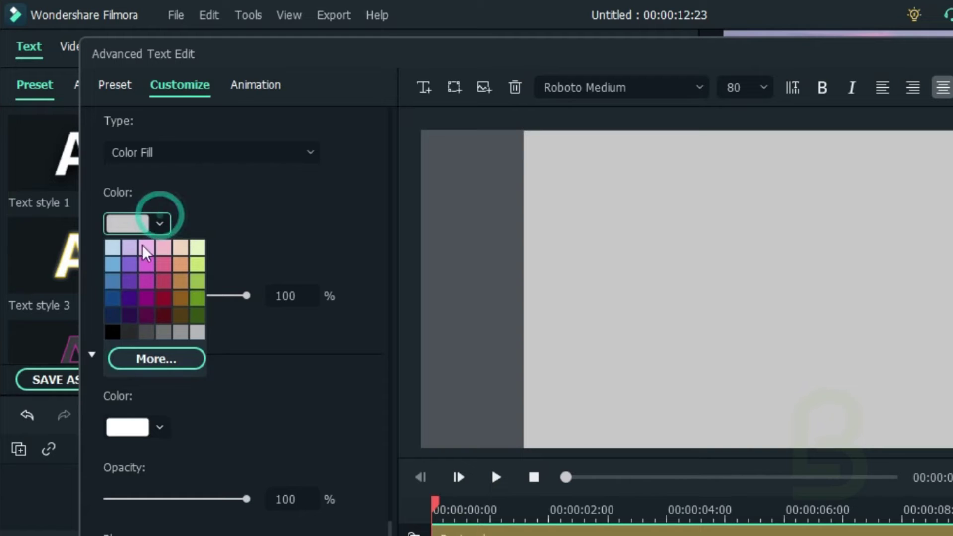
{"action": "left_click", "coordinate": [112, 330]}
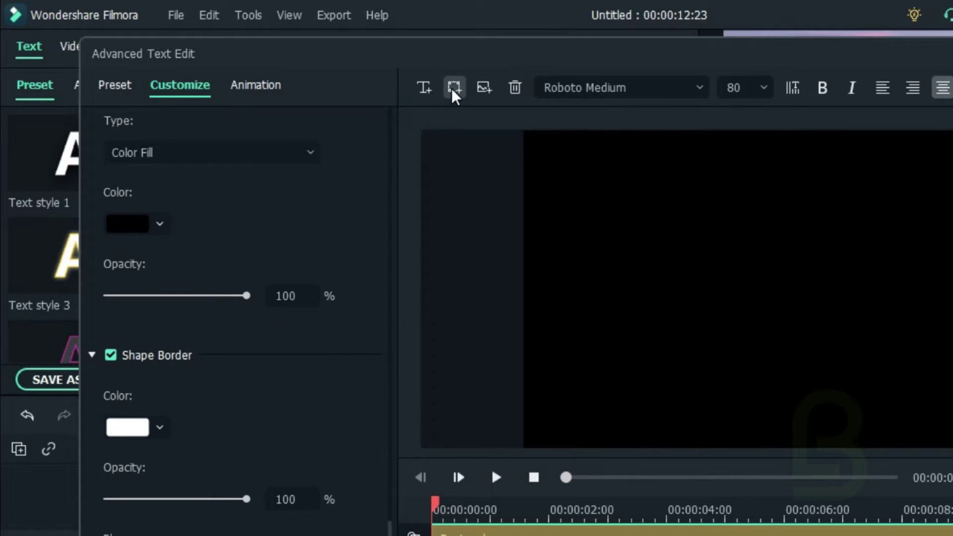
Step: Add a circle shape over the black rectangle and delete its "TEXT HERE" placeholder text
{"action": "left_click", "coordinate": [452, 89]}
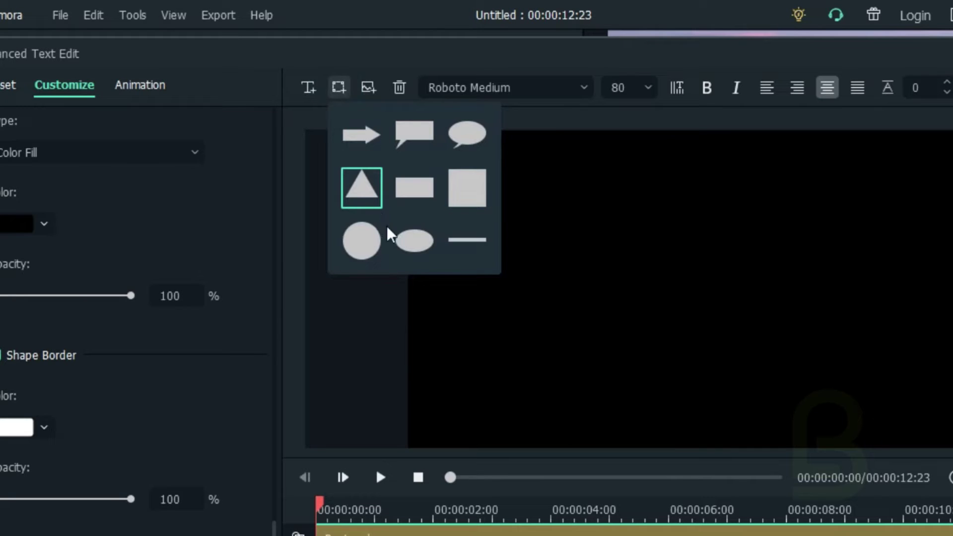
{"action": "left_click", "coordinate": [368, 247]}
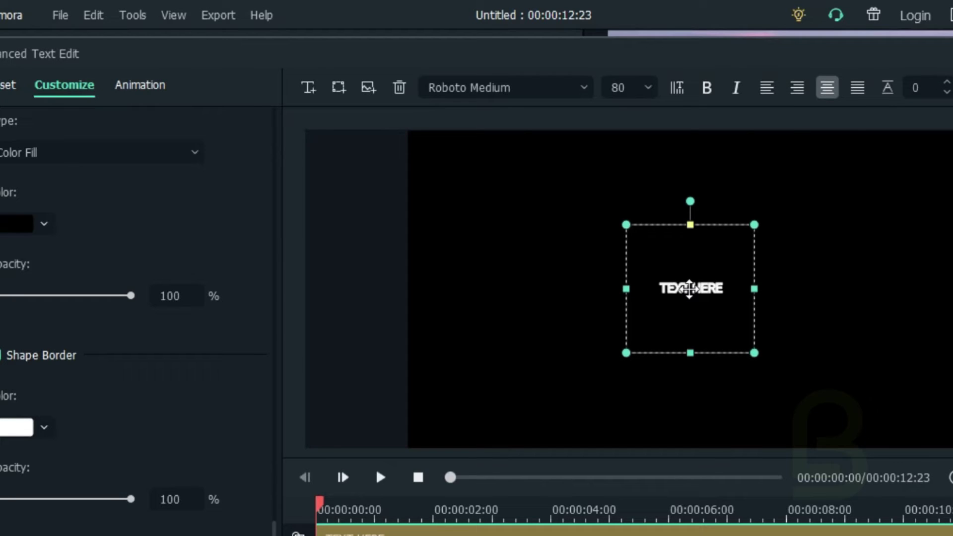
{"action": "left_click", "coordinate": [690, 288]}
{"action": "key", "text": "ctrl+a"}
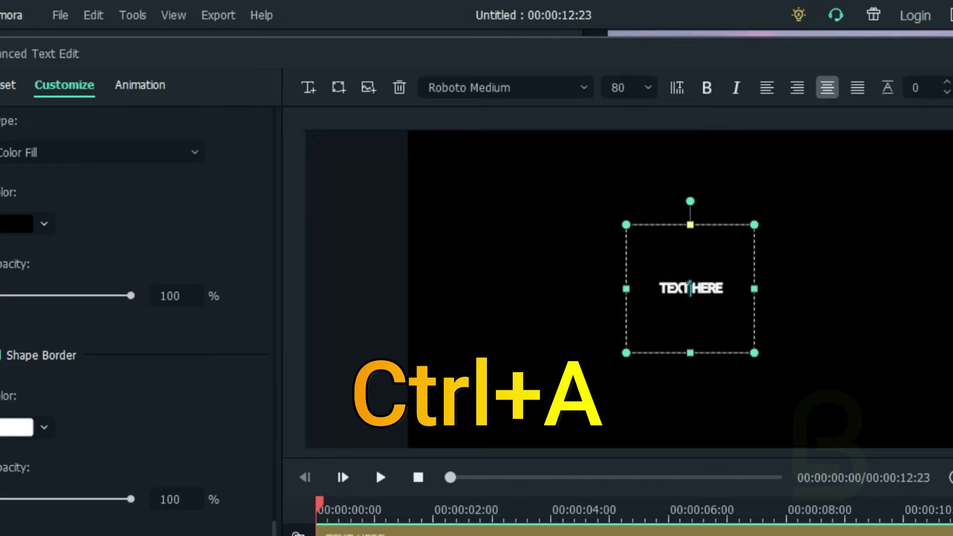
{"action": "key", "text": "ctrl+a"}
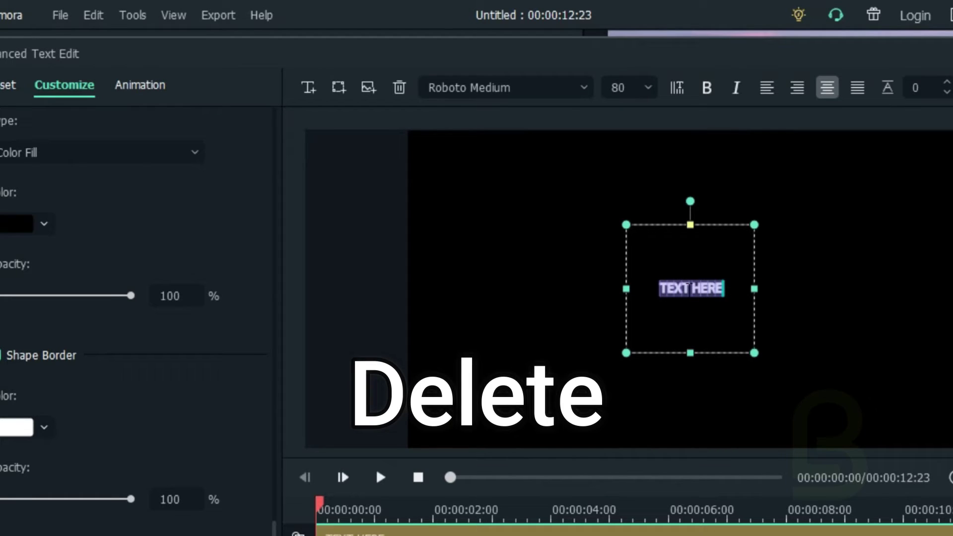
{"action": "key", "text": "Delete"}
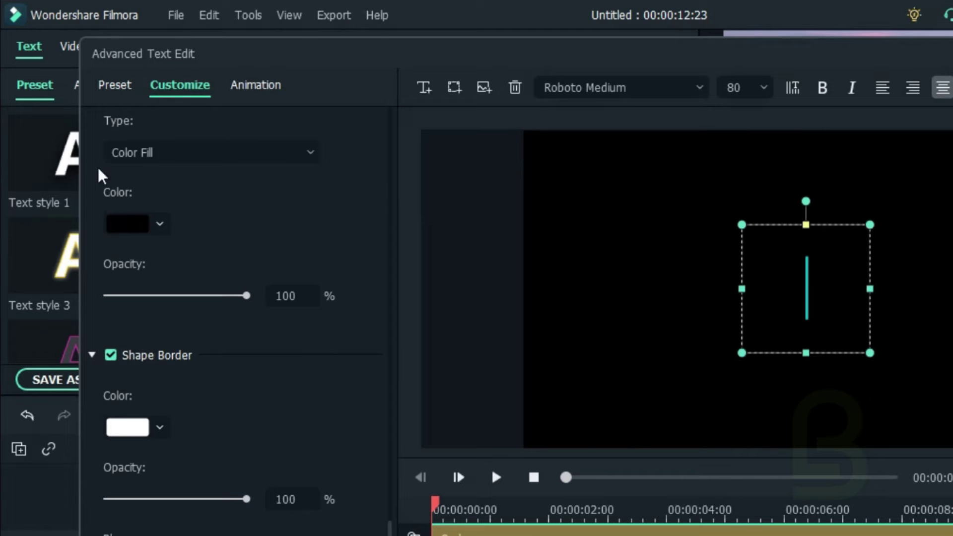
Step: Set the circle's fill color to white (#ffffff) and apply the advanced text edits
{"action": "left_click", "coordinate": [157, 225]}
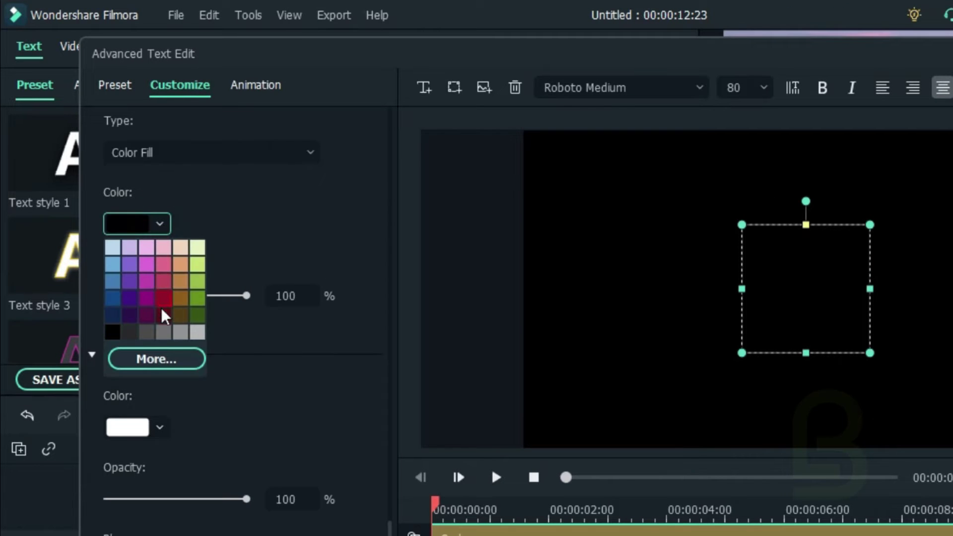
{"action": "left_click", "coordinate": [154, 355]}
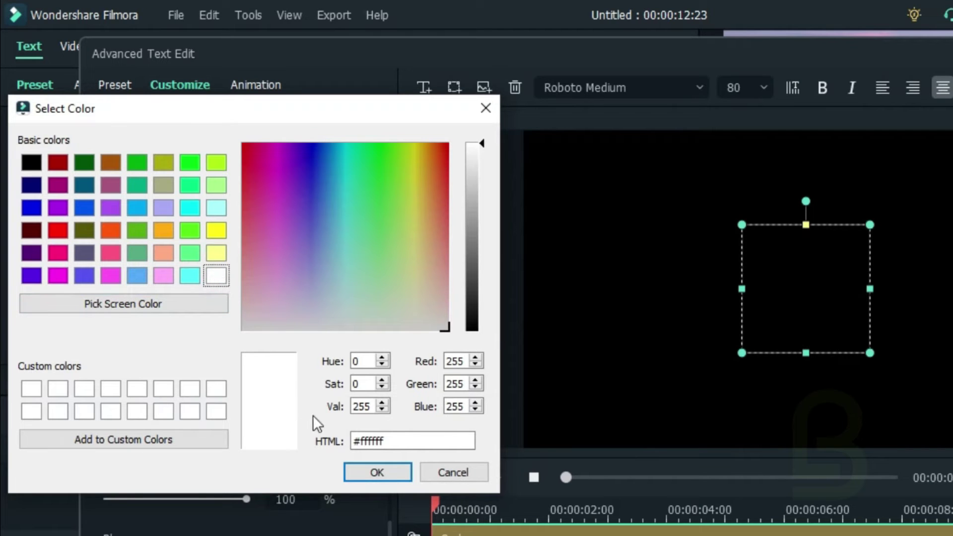
{"action": "left_click", "coordinate": [374, 474]}
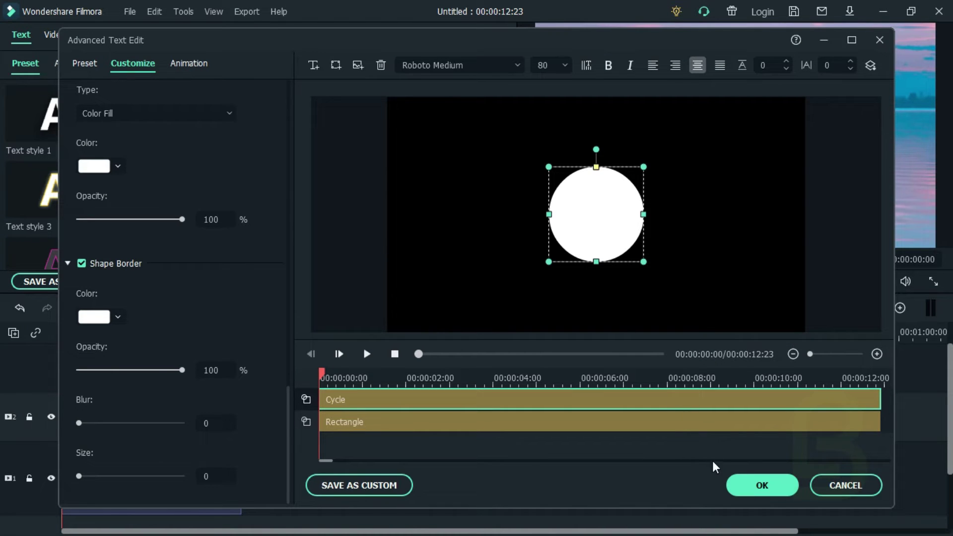
{"action": "left_click", "coordinate": [751, 487]}
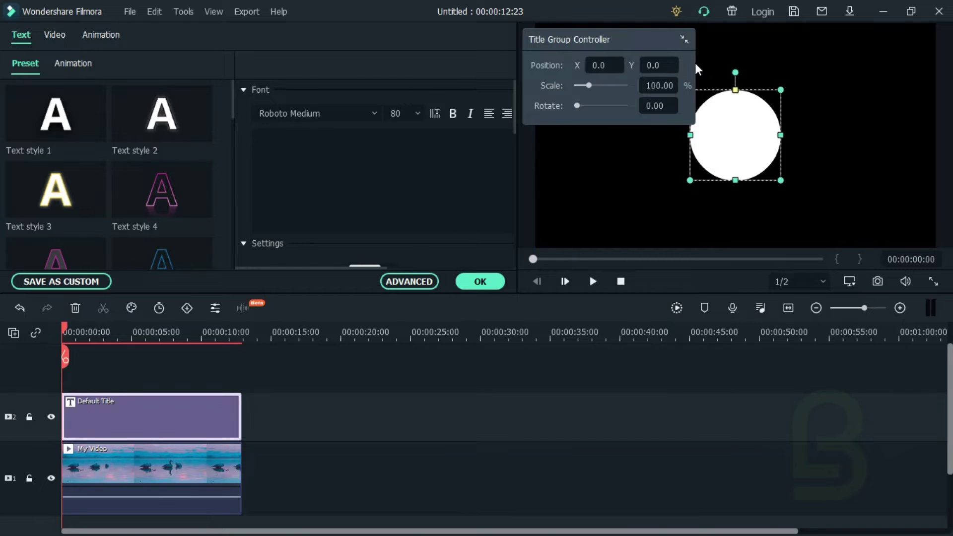
Step: Collapse the Title Group Controller, move it off the preview, and set the title's compositing blending mode to Darken
{"action": "left_click", "coordinate": [684, 39]}
{"action": "left_click_drag", "start_coordinate": [672, 39], "coordinate": [422, 27]}
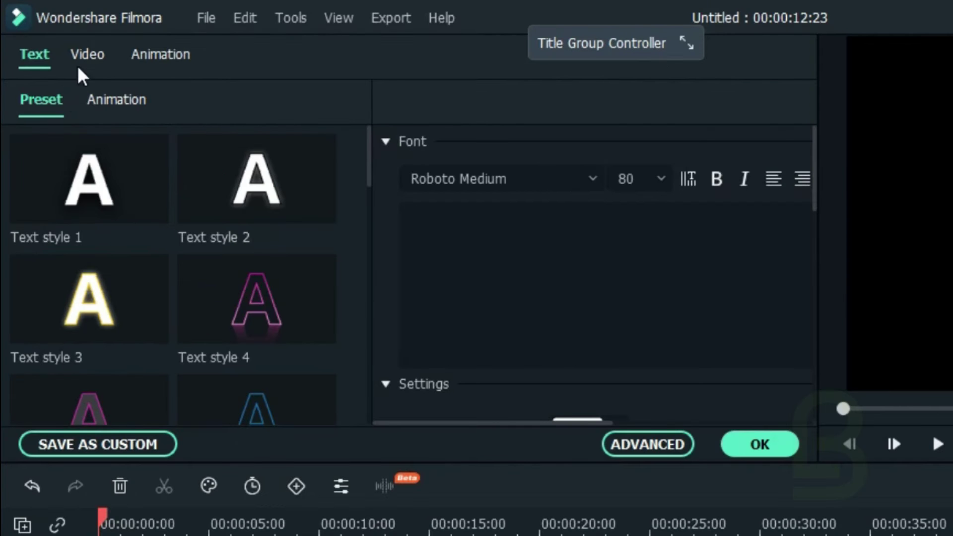
{"action": "left_click", "coordinate": [80, 58]}
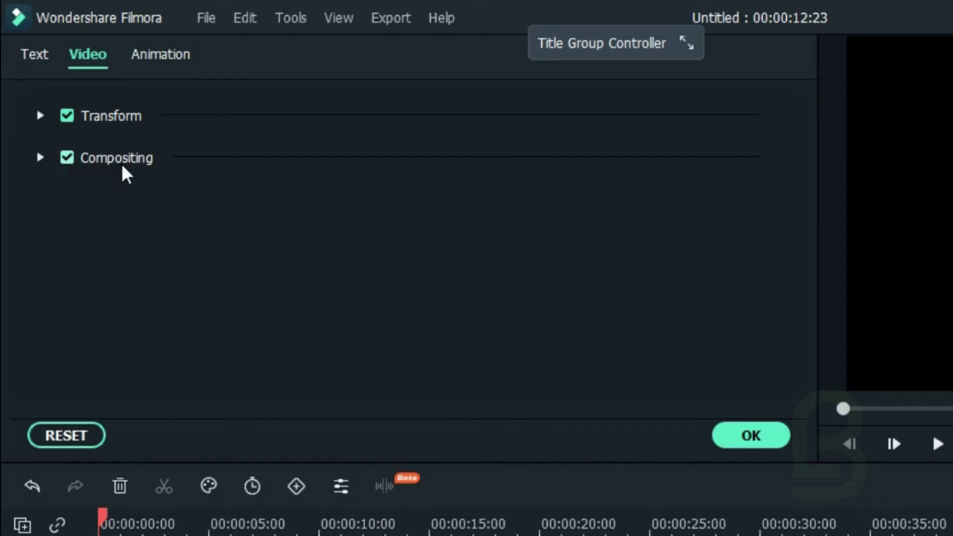
{"action": "left_click", "coordinate": [40, 157]}
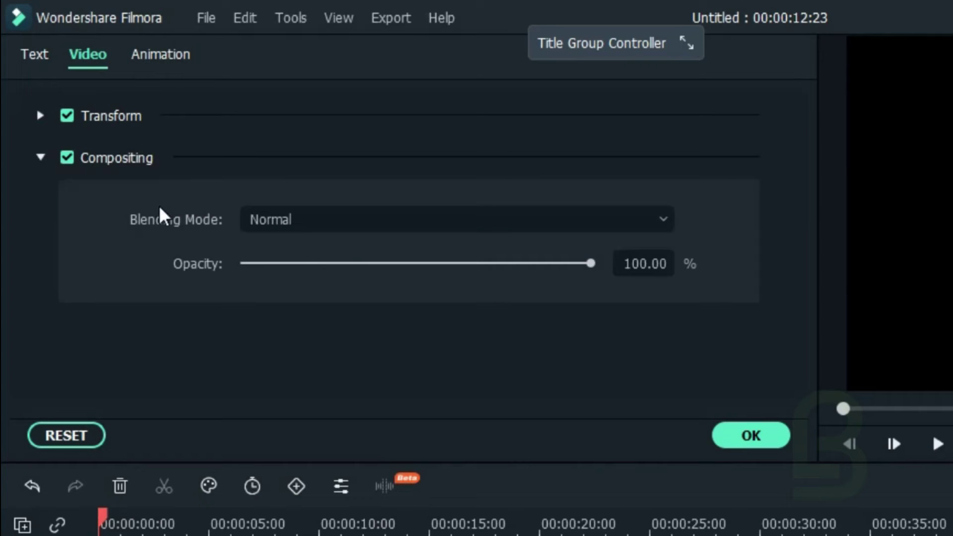
{"action": "left_click", "coordinate": [305, 231]}
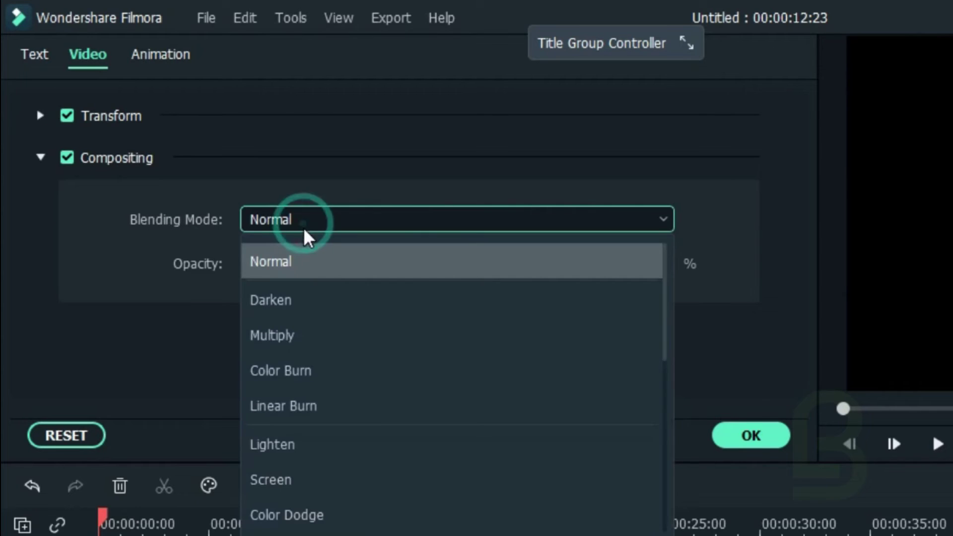
{"action": "left_click", "coordinate": [290, 296]}
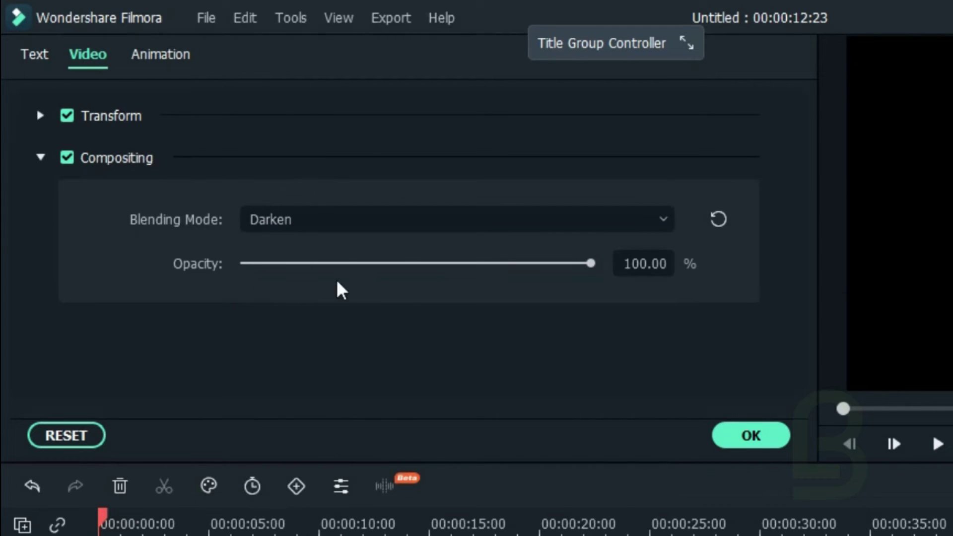
Step: Set the title overlay's opacity to 60% in its compositing settings
{"action": "left_click", "coordinate": [645, 263]}
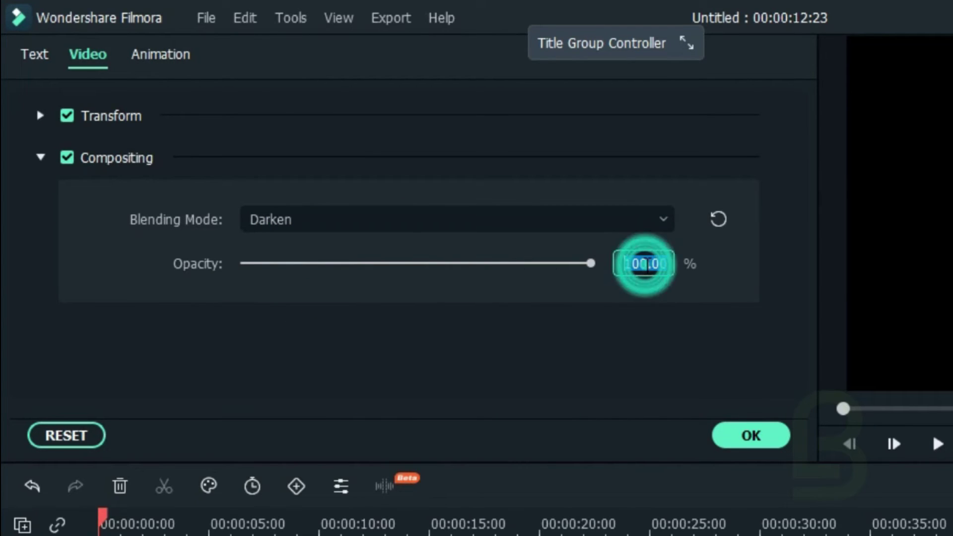
{"action": "type", "text": "60"}
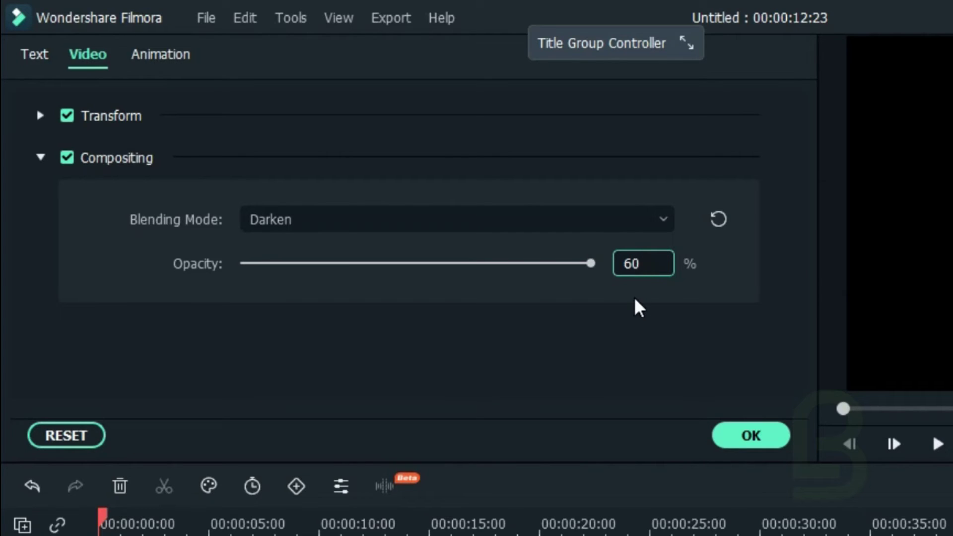
{"action": "left_click", "coordinate": [671, 292]}
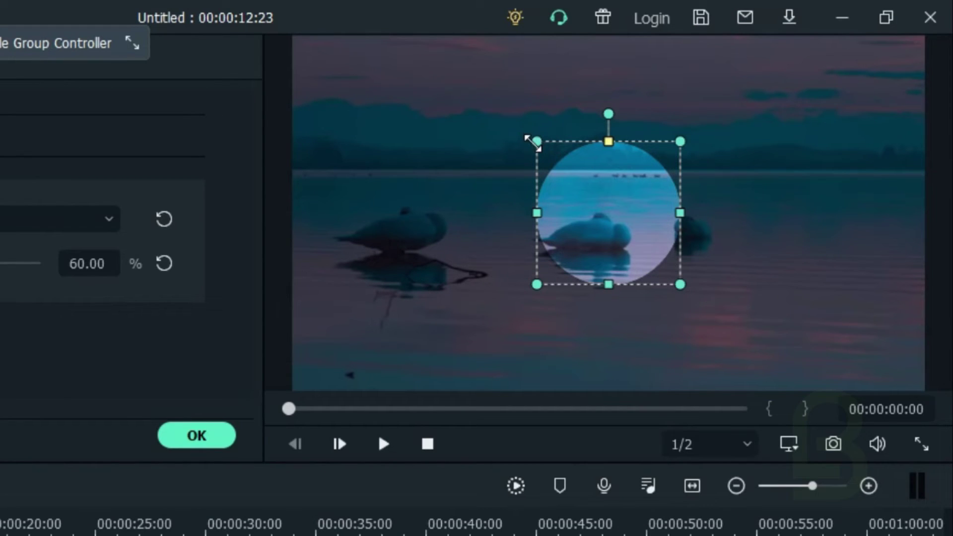
Step: Shrink the circle in the preview and move it over the rightmost swan
{"action": "left_click_drag", "start_coordinate": [536, 141], "coordinate": [594, 194]}
{"action": "left_click_drag", "start_coordinate": [635, 272], "coordinate": [690, 264]}
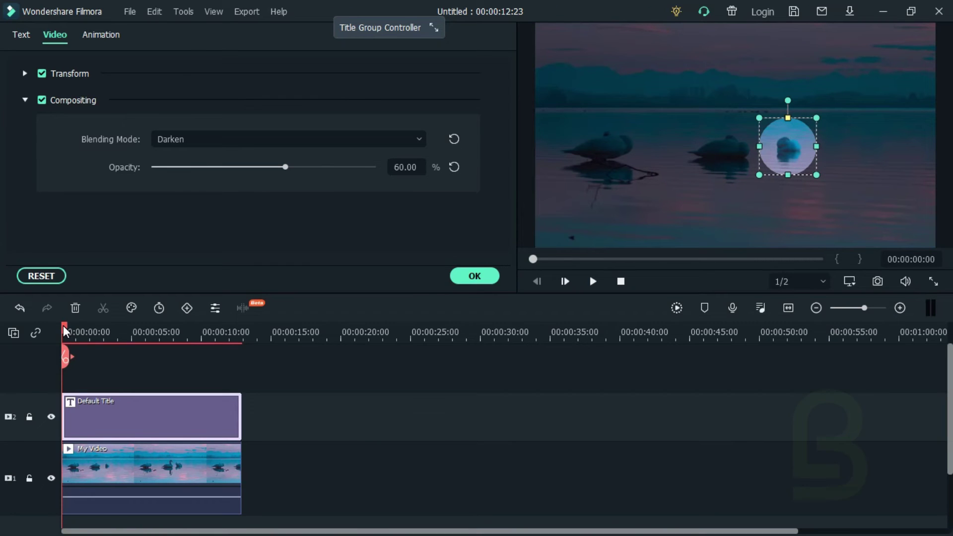
Step: Toggle the timeline's auto ripple setting, split the Default Title clip at about 4 seconds, and delete the part before the cut
{"action": "left_click_drag", "start_coordinate": [75, 331], "coordinate": [118, 355]}
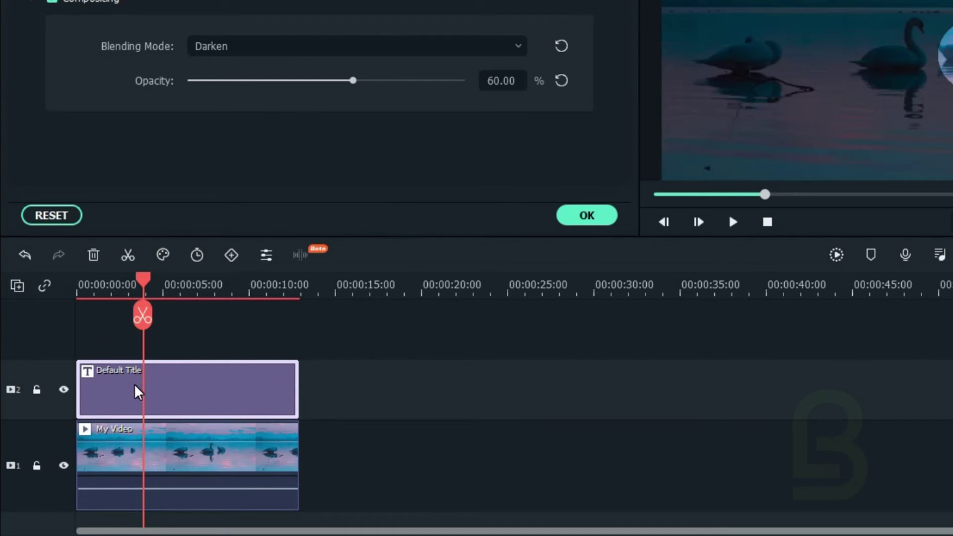
{"action": "left_click", "coordinate": [44, 287]}
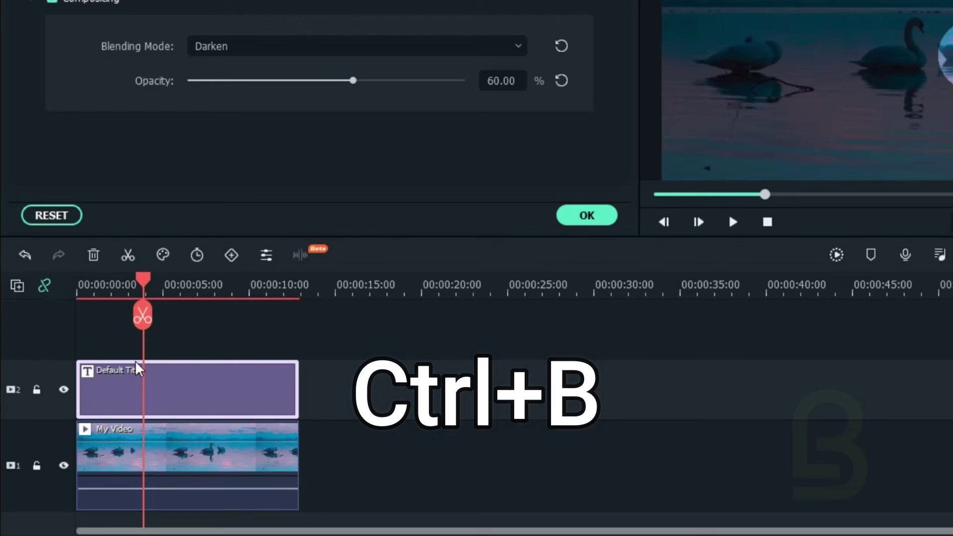
{"action": "left_click", "coordinate": [127, 254]}
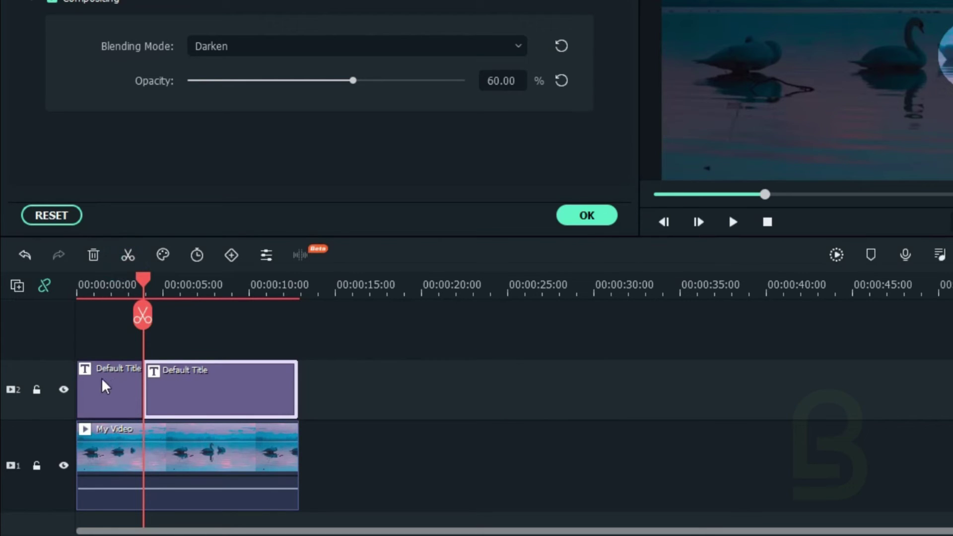
{"action": "left_click", "coordinate": [103, 390]}
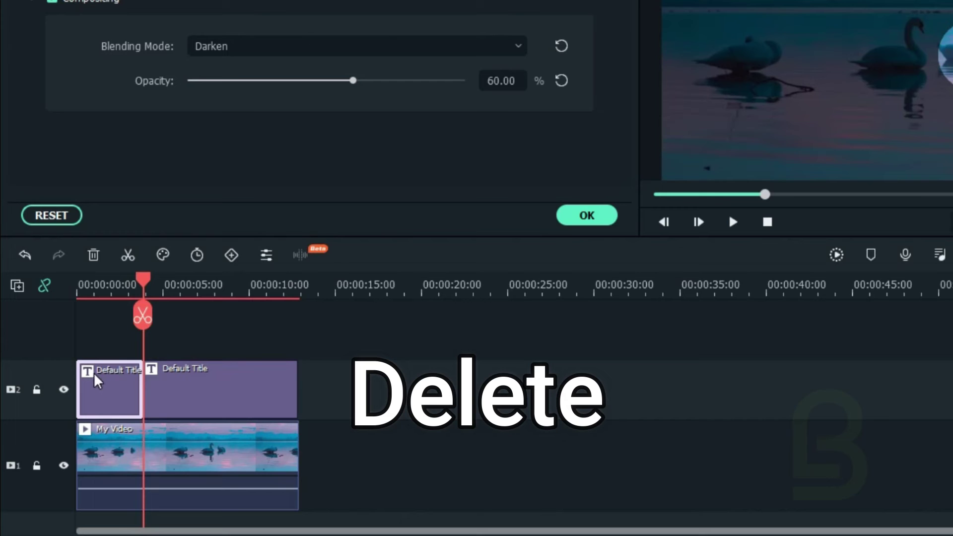
{"action": "key", "text": "Delete"}
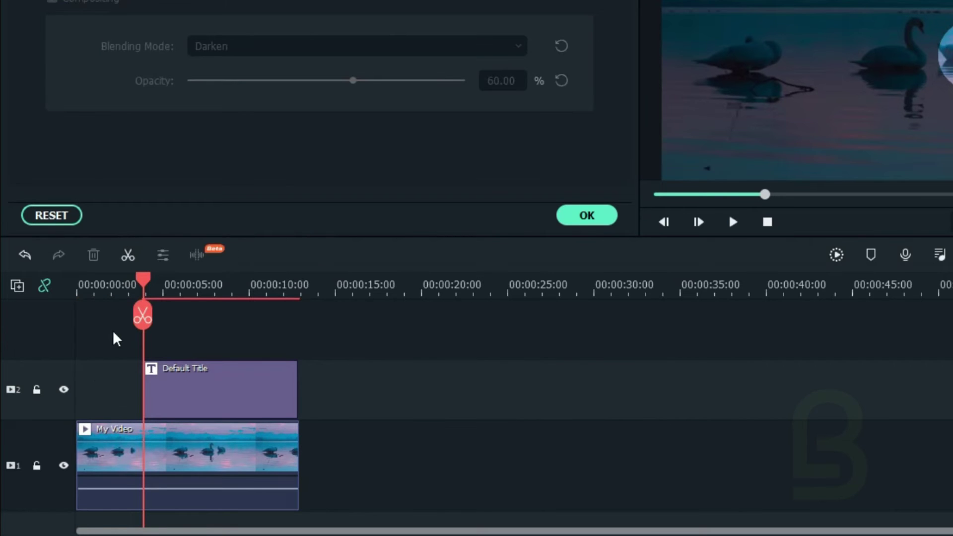
Step: Split the remaining Default Title clip at about 8.6 seconds and delete the part after the cut
{"action": "left_click_drag", "start_coordinate": [145, 285], "coordinate": [300, 410]}
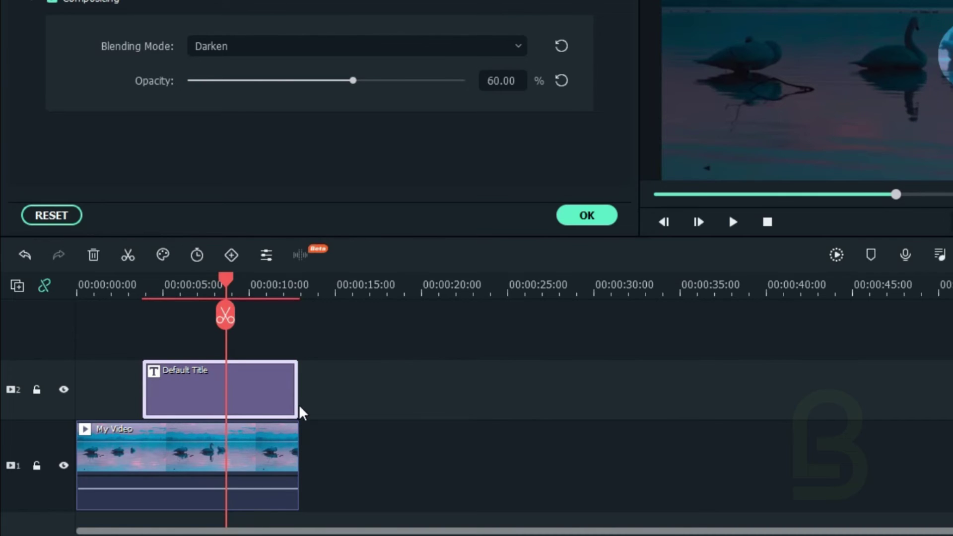
{"action": "left_click", "coordinate": [127, 256]}
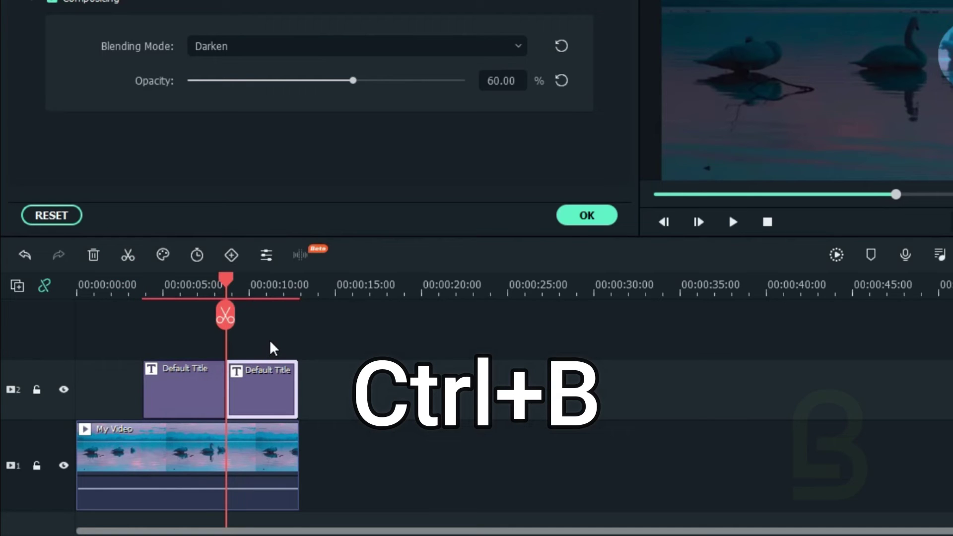
{"action": "left_click", "coordinate": [317, 361]}
{"action": "left_click", "coordinate": [278, 372]}
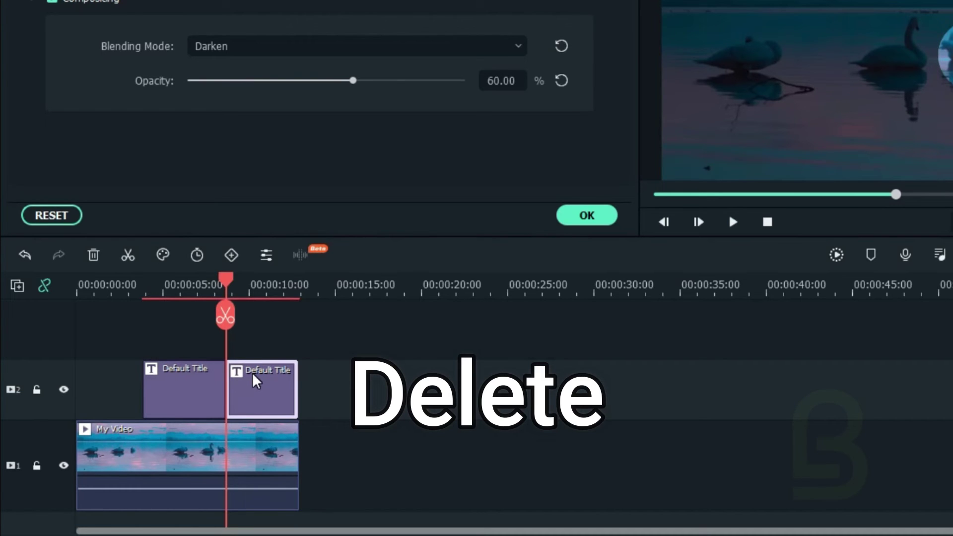
{"action": "key", "text": "Delete"}
Step: Scrub the timeline back and forth across the trimmed title clip to check when the overlay appears
{"action": "left_click_drag", "start_coordinate": [227, 280], "coordinate": [147, 289]}
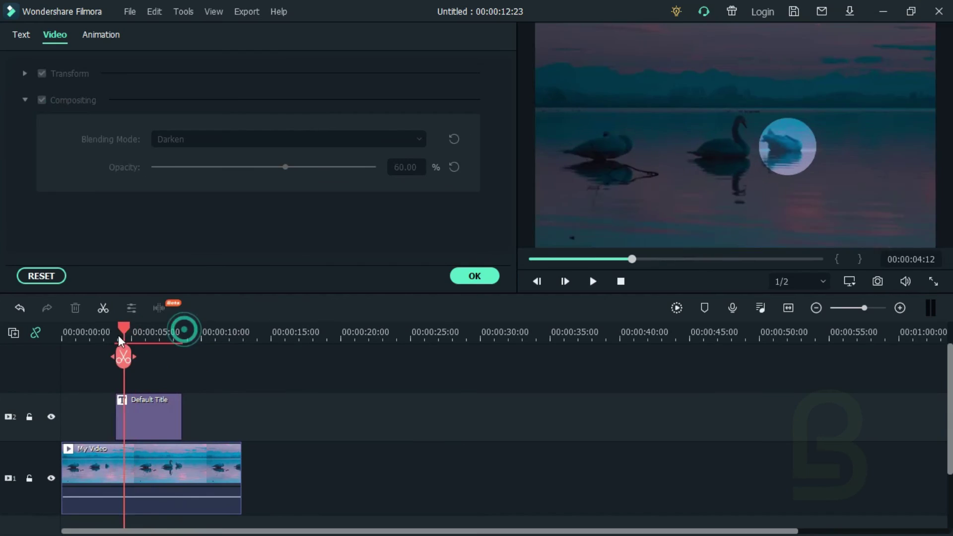
{"action": "left_click_drag", "start_coordinate": [118, 335], "coordinate": [103, 335]}
{"action": "key", "text": "space"}
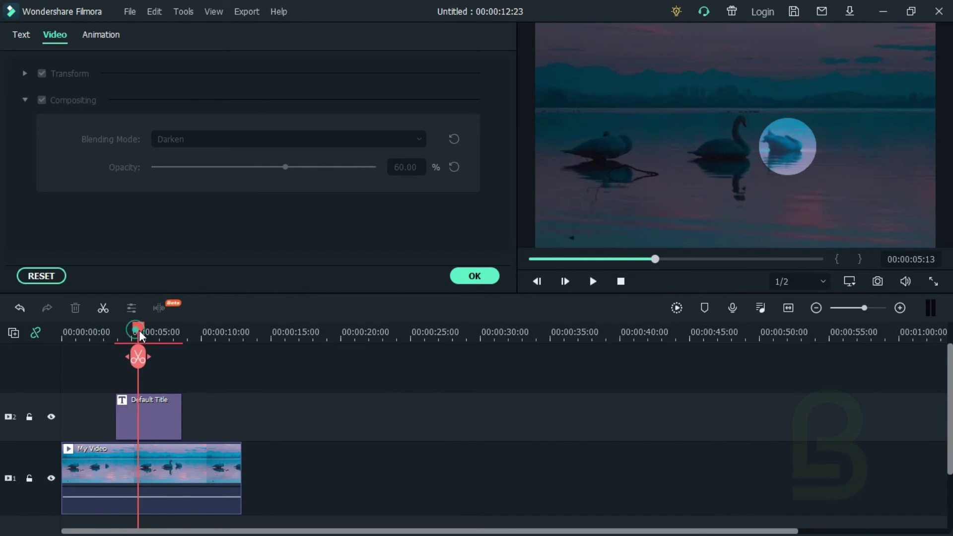
{"action": "left_click_drag", "start_coordinate": [183, 358], "coordinate": [108, 357]}
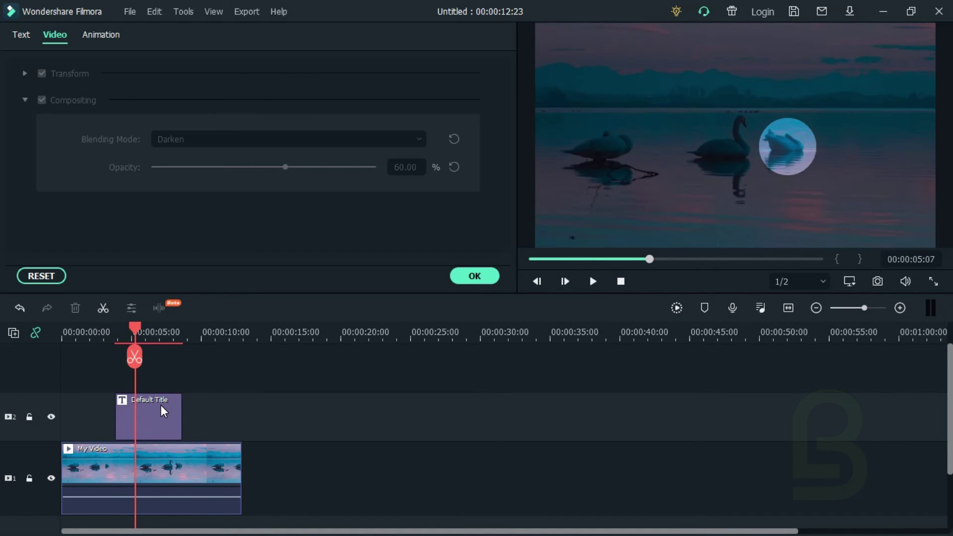
Step: Close the title settings and add a Dissolve transition to both the start and the end of the Default Title clip
{"action": "left_click", "coordinate": [475, 276]}
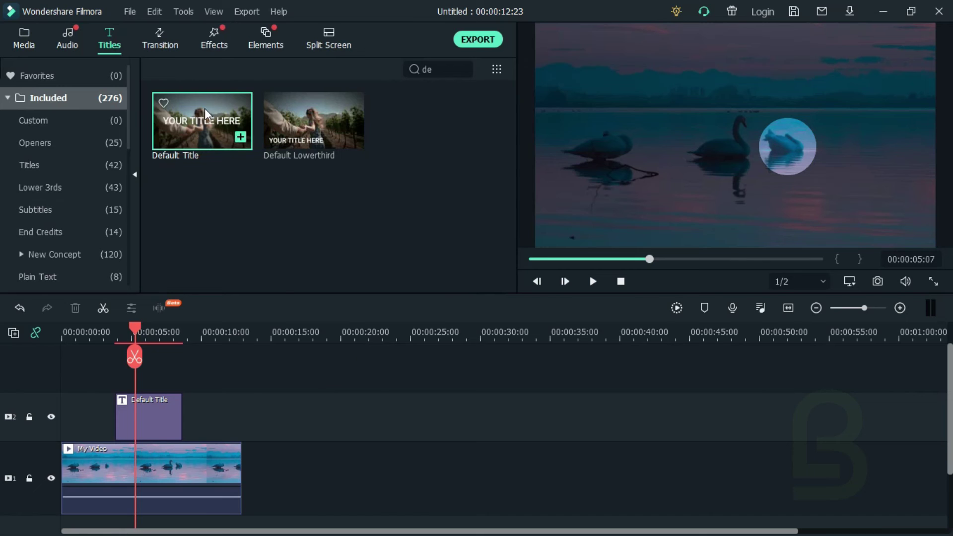
{"action": "left_click", "coordinate": [156, 47]}
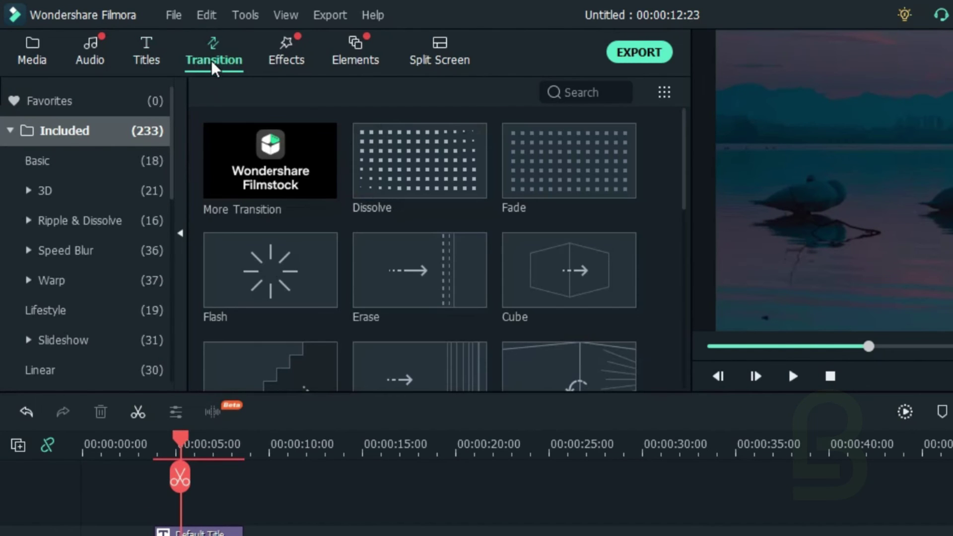
{"action": "mouse_move", "coordinate": [397, 168]}
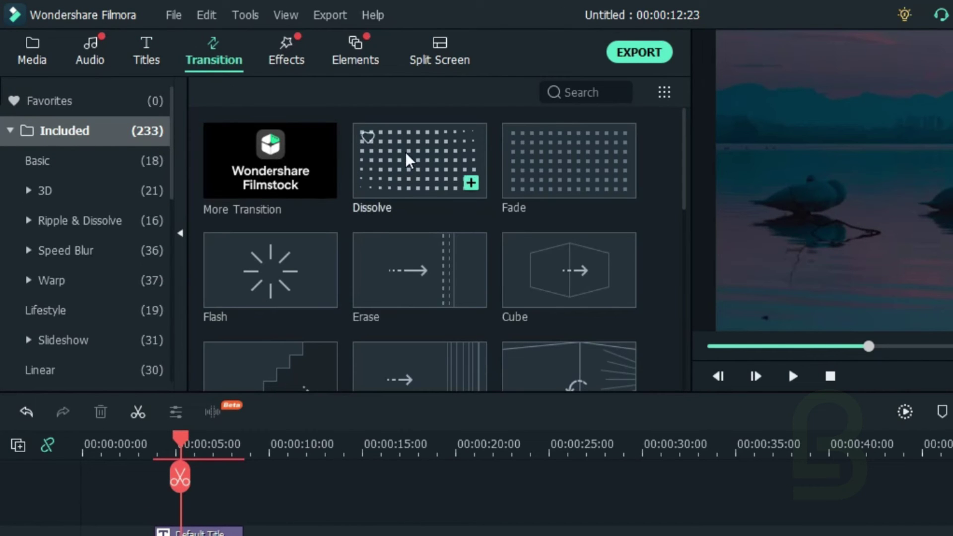
{"action": "left_click_drag", "start_coordinate": [395, 162], "coordinate": [164, 535]}
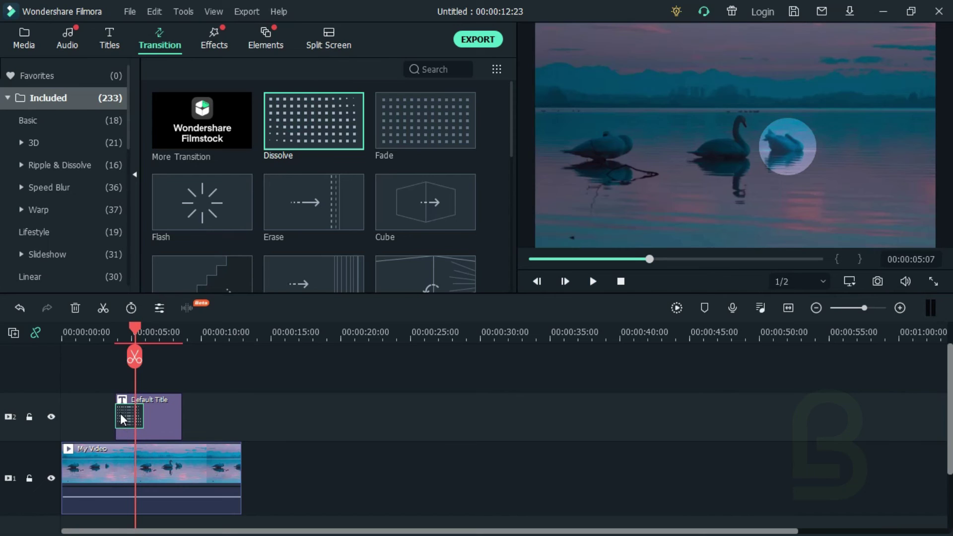
{"action": "left_click_drag", "start_coordinate": [298, 127], "coordinate": [170, 431]}
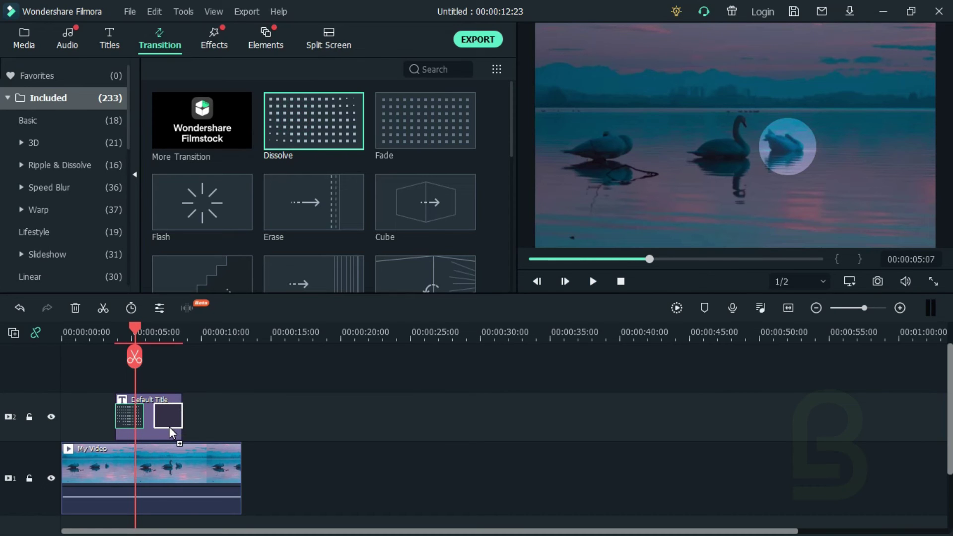
{"action": "left_click_drag", "start_coordinate": [171, 432], "coordinate": [172, 435]}
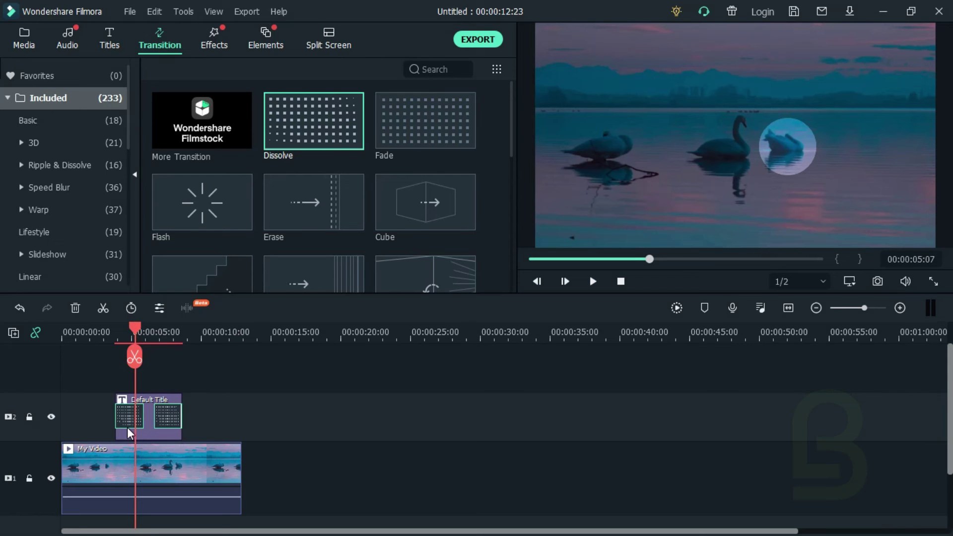
Step: Set the duration of the title's starting Dissolve transition to 00:00:00:15, apply it to all transitions and confirm
{"action": "double_click", "coordinate": [130, 417]}
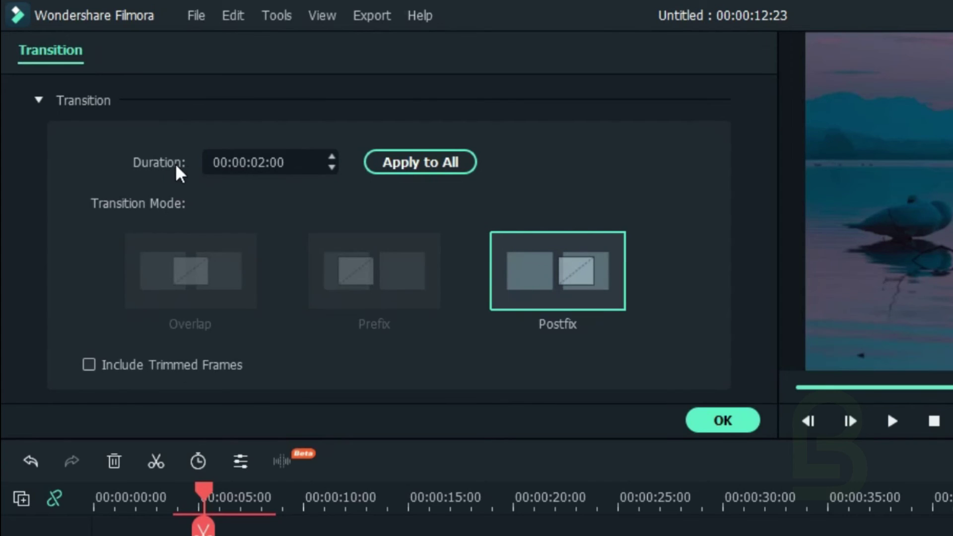
{"action": "left_click", "coordinate": [331, 167]}
{"action": "left_click", "coordinate": [331, 168]}
{"action": "left_click", "coordinate": [332, 167]}
{"action": "left_click", "coordinate": [331, 167]}
{"action": "left_click", "coordinate": [332, 167]}
{"action": "left_click", "coordinate": [332, 167]}
{"action": "left_click", "coordinate": [332, 167]}
{"action": "left_click", "coordinate": [331, 166]}
{"action": "left_click", "coordinate": [331, 166]}
{"action": "left_click", "coordinate": [332, 167]}
{"action": "left_click", "coordinate": [332, 167]}
{"action": "left_click", "coordinate": [332, 166]}
{"action": "left_click", "coordinate": [331, 167]}
{"action": "left_click", "coordinate": [331, 166]}
{"action": "left_click", "coordinate": [332, 167]}
{"action": "left_click", "coordinate": [332, 167]}
{"action": "left_click", "coordinate": [332, 167]}
{"action": "left_click", "coordinate": [332, 167]}
{"action": "left_click", "coordinate": [332, 167]}
{"action": "left_click", "coordinate": [332, 168]}
{"action": "left_click", "coordinate": [332, 167]}
{"action": "left_click", "coordinate": [331, 167]}
{"action": "left_click", "coordinate": [331, 167]}
{"action": "left_click", "coordinate": [331, 167]}
{"action": "left_click", "coordinate": [331, 167]}
{"action": "left_click", "coordinate": [332, 167]}
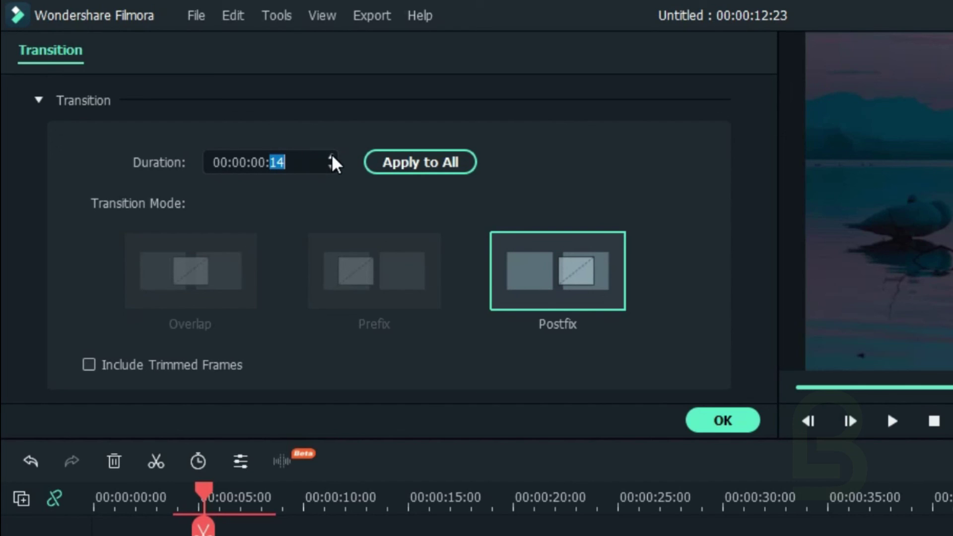
{"action": "left_click", "coordinate": [332, 156]}
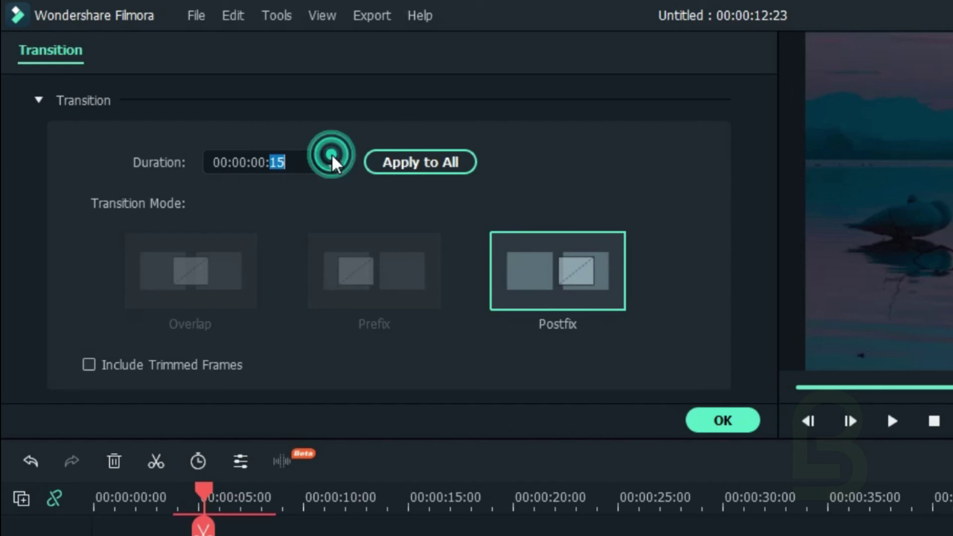
{"action": "left_click", "coordinate": [333, 186]}
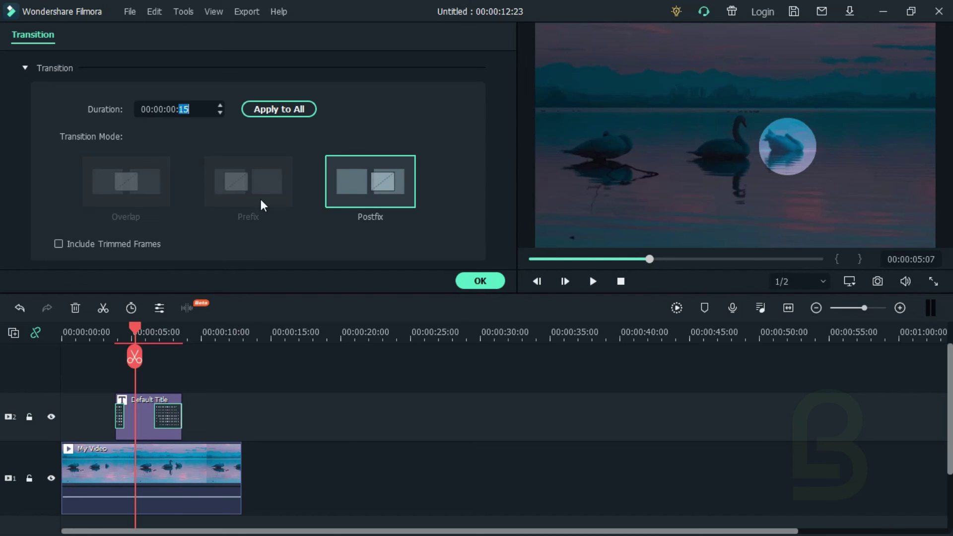
{"action": "left_click", "coordinate": [267, 110]}
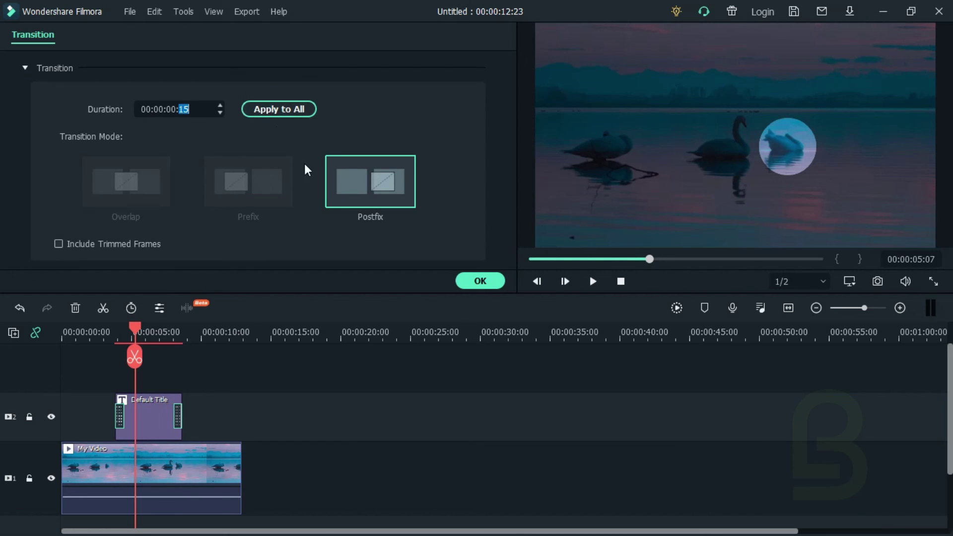
{"action": "left_click", "coordinate": [481, 281]}
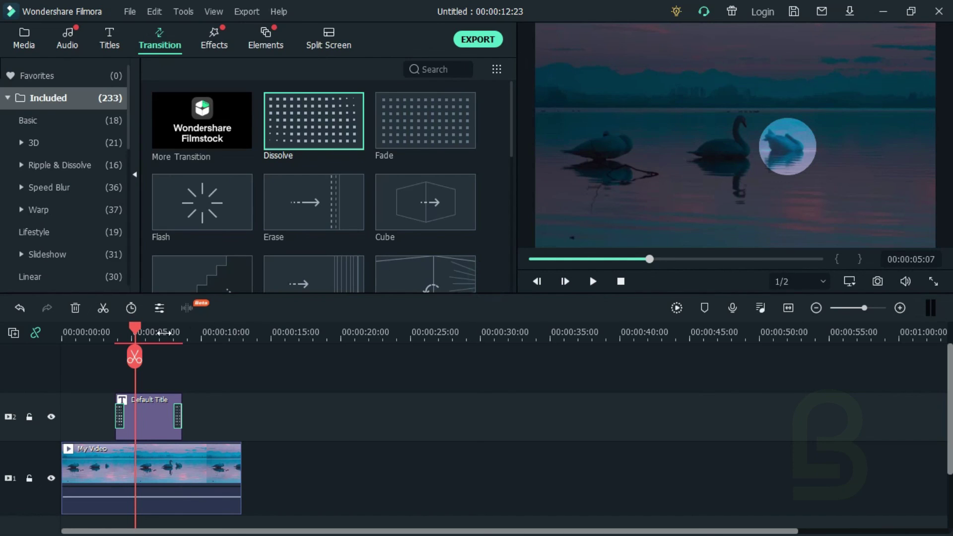
Step: Play the video from about 00:00:02:18 to past the title's end to review the spotlight effect with its dissolves
{"action": "left_click_drag", "start_coordinate": [132, 327], "coordinate": [99, 331]}
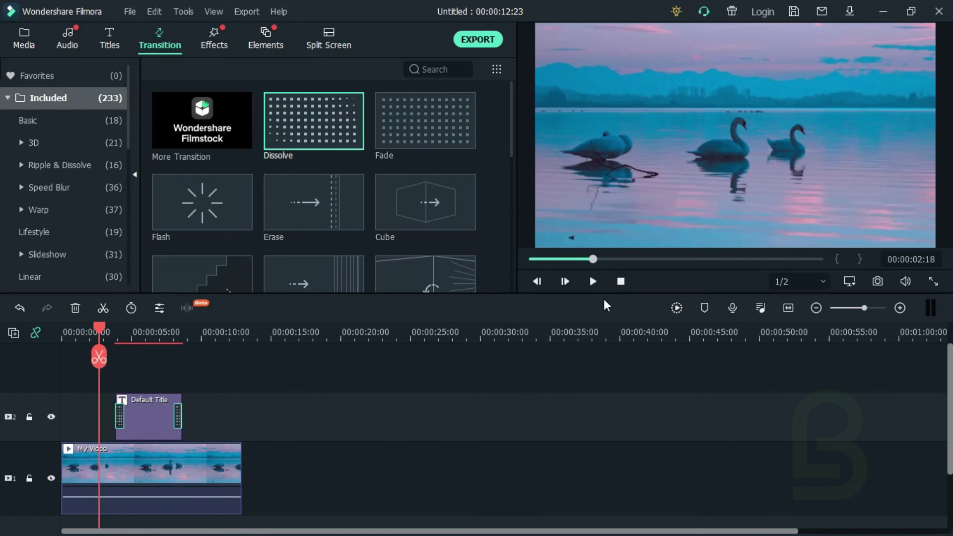
{"action": "left_click", "coordinate": [593, 281]}
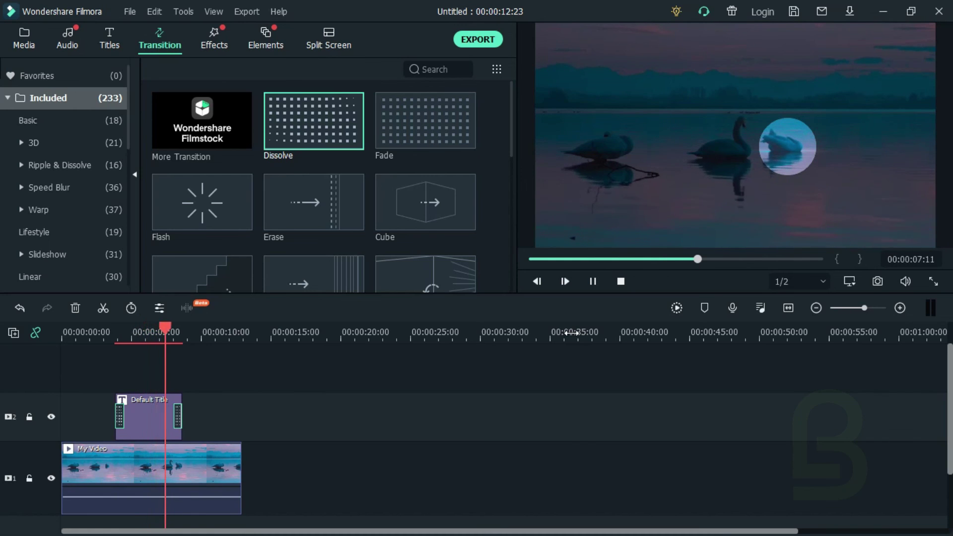
{"action": "left_click", "coordinate": [593, 281]}
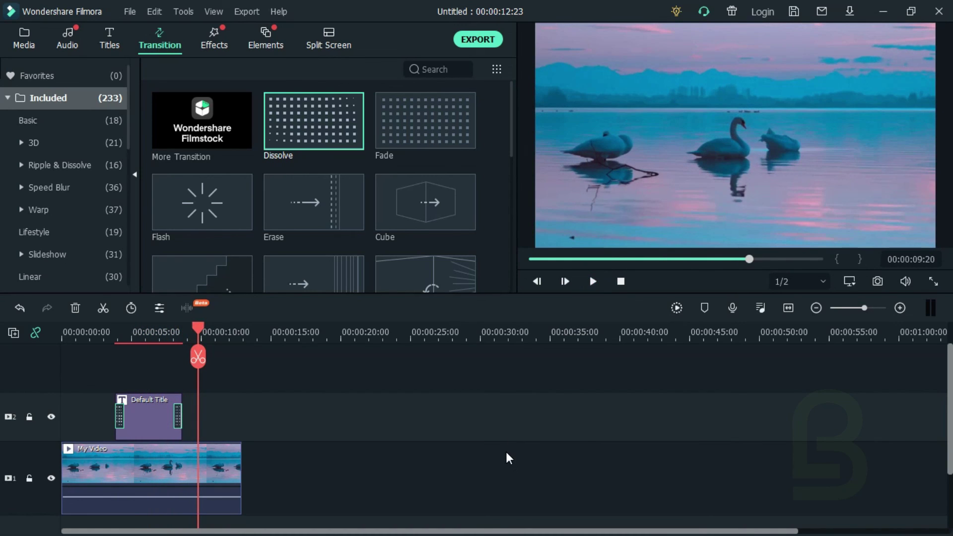